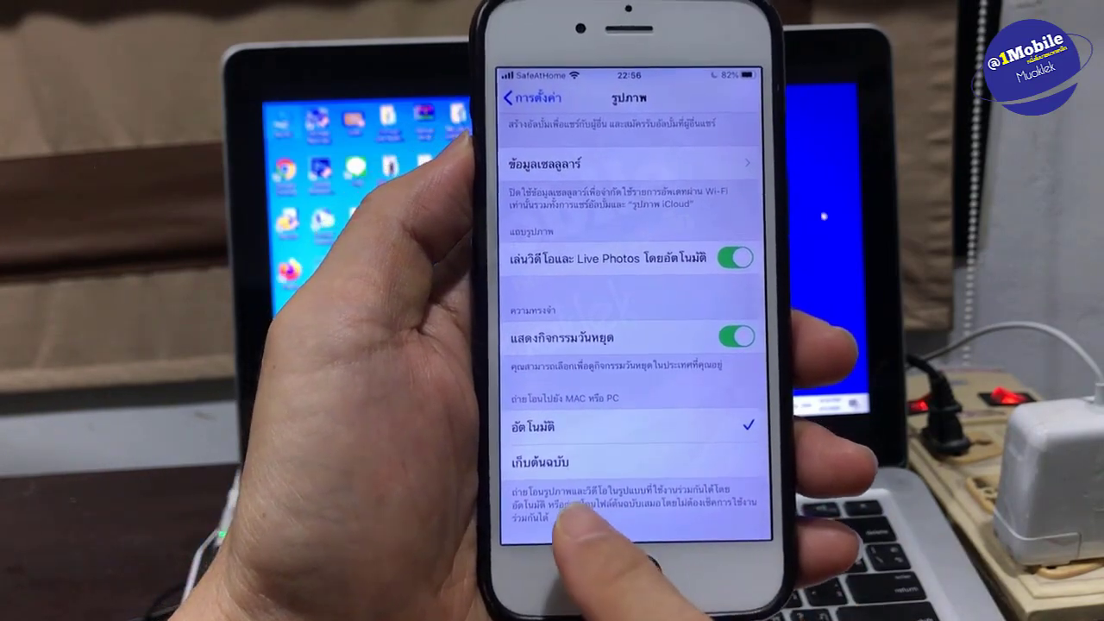
- In the iPhone's Photos settings, set Transfer to Mac or PC to Keep Originals (เก็บต้นฉบับ) and return to the home screen
click(552, 462)
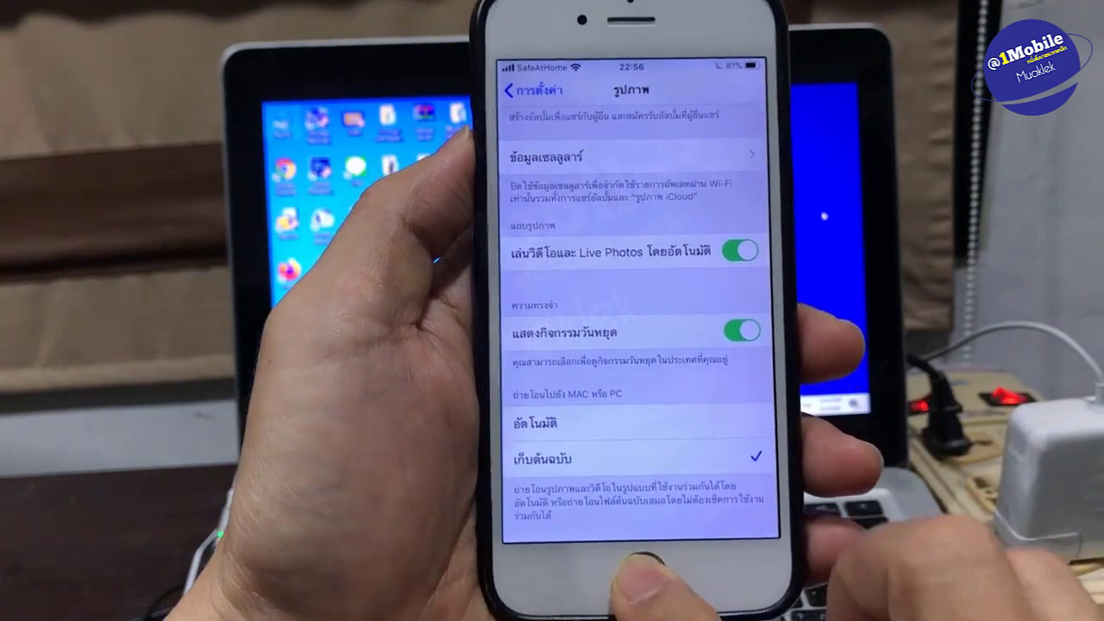
click(643, 576)
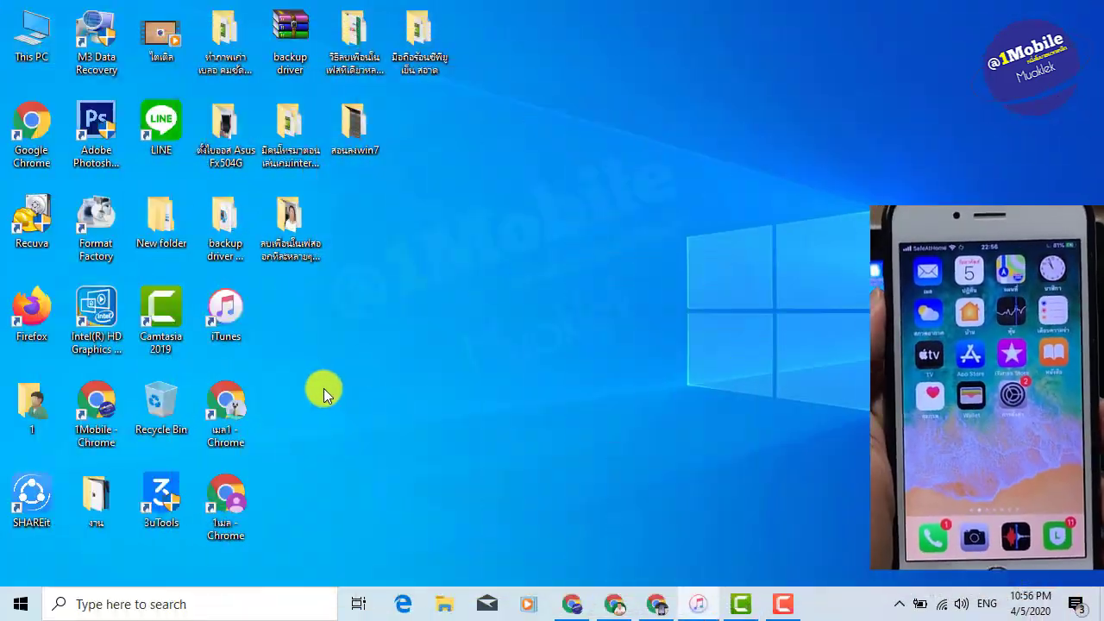
- Browse the Apple iPhone's internal storage to DCIM > 117APPLE and copy the IMG_0645 video to the desktop
double_click(223, 130)
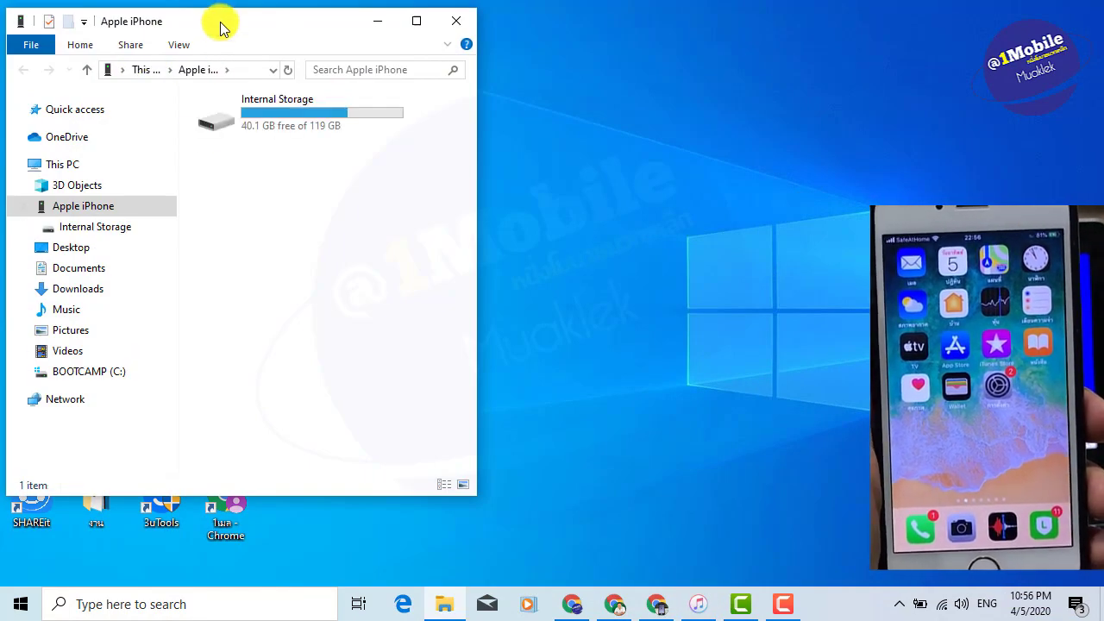
double_click(263, 117)
double_click(251, 115)
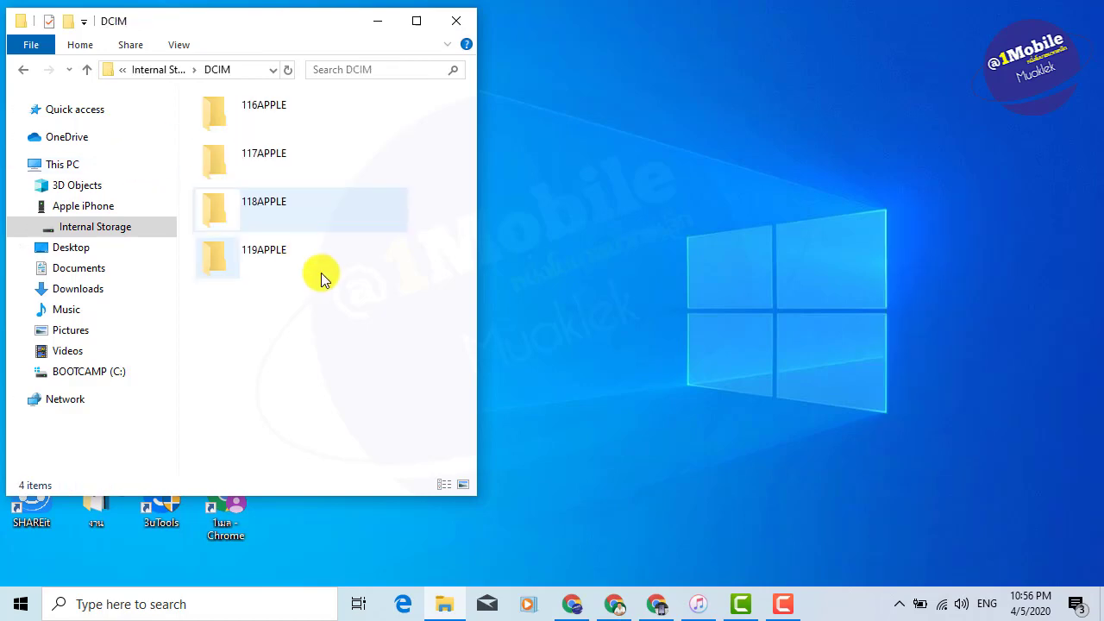
double_click(289, 157)
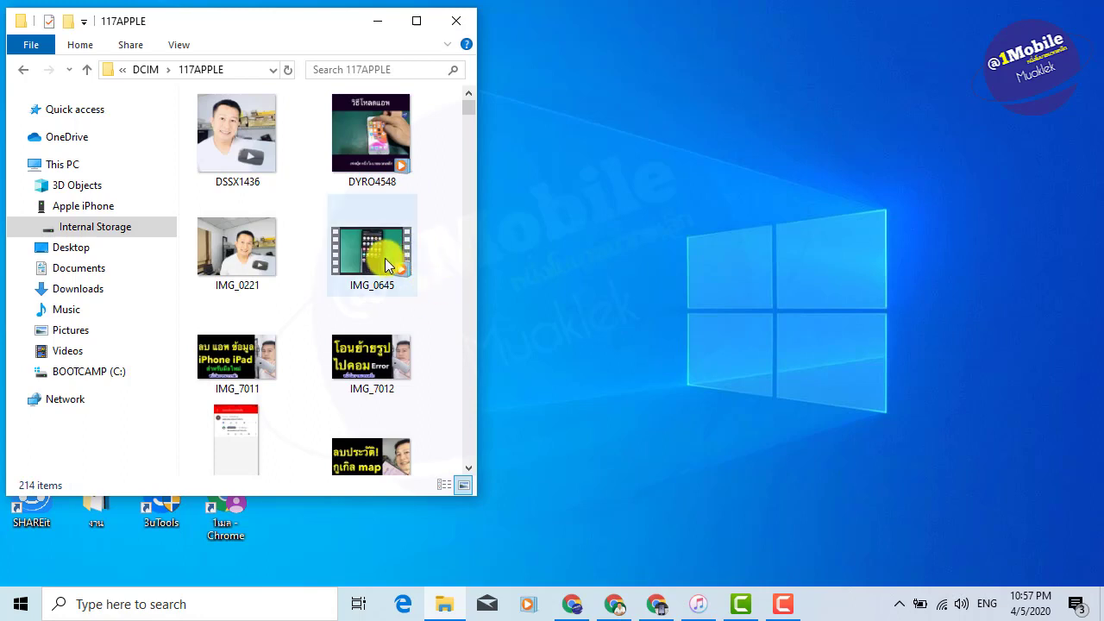
drag(371, 259, 703, 193)
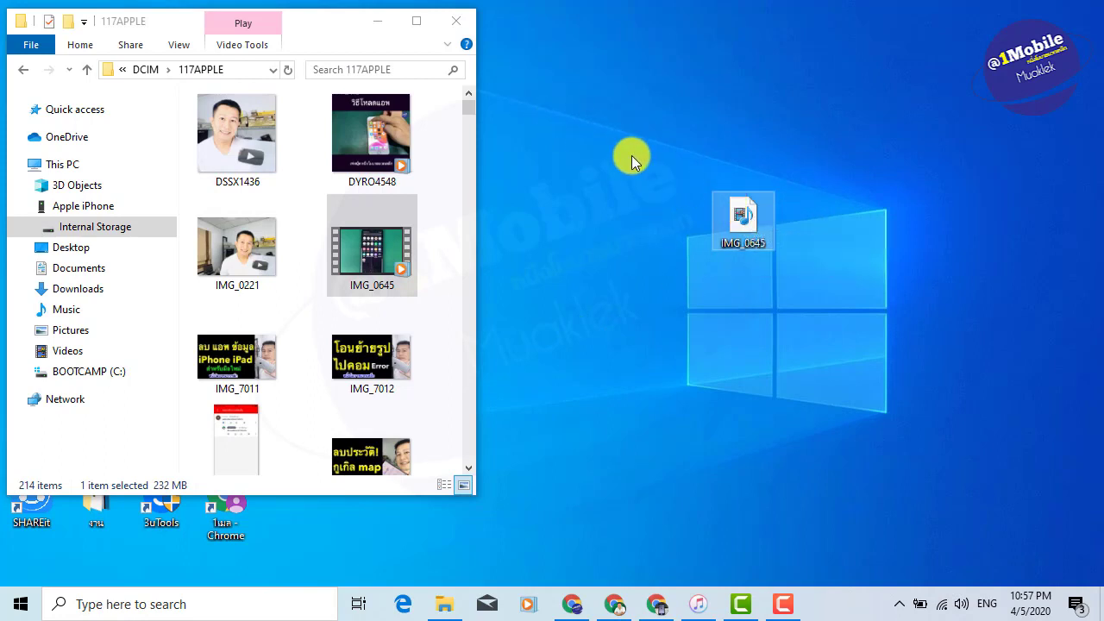
- Check the file type of the desktop copy of IMG_0645 in its properties and test its playback in Windows Media Player
right_click(741, 213)
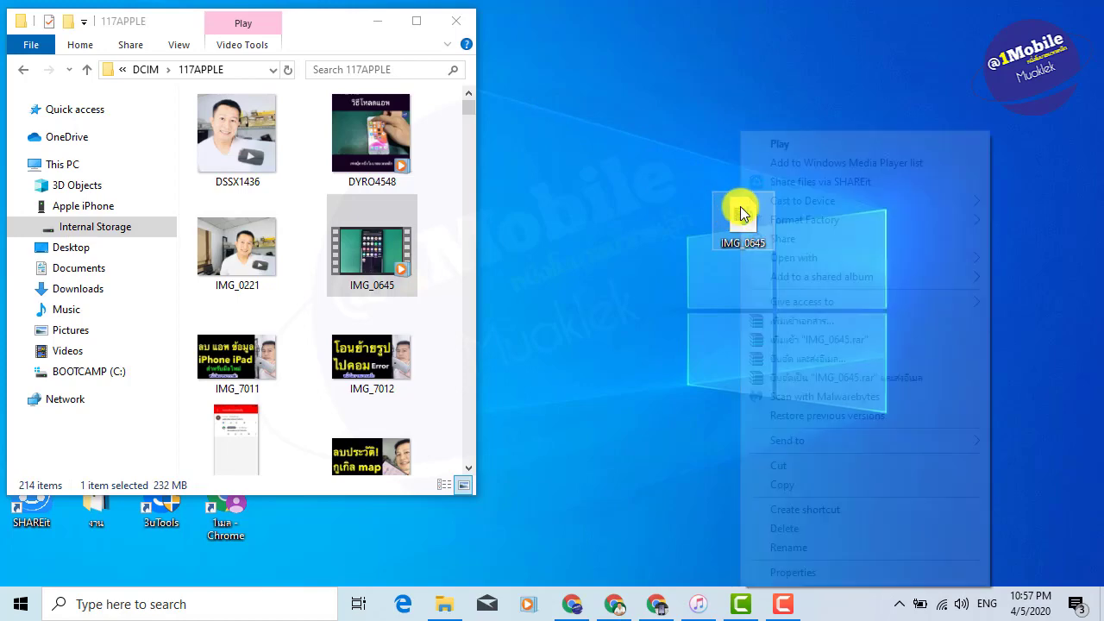
click(833, 572)
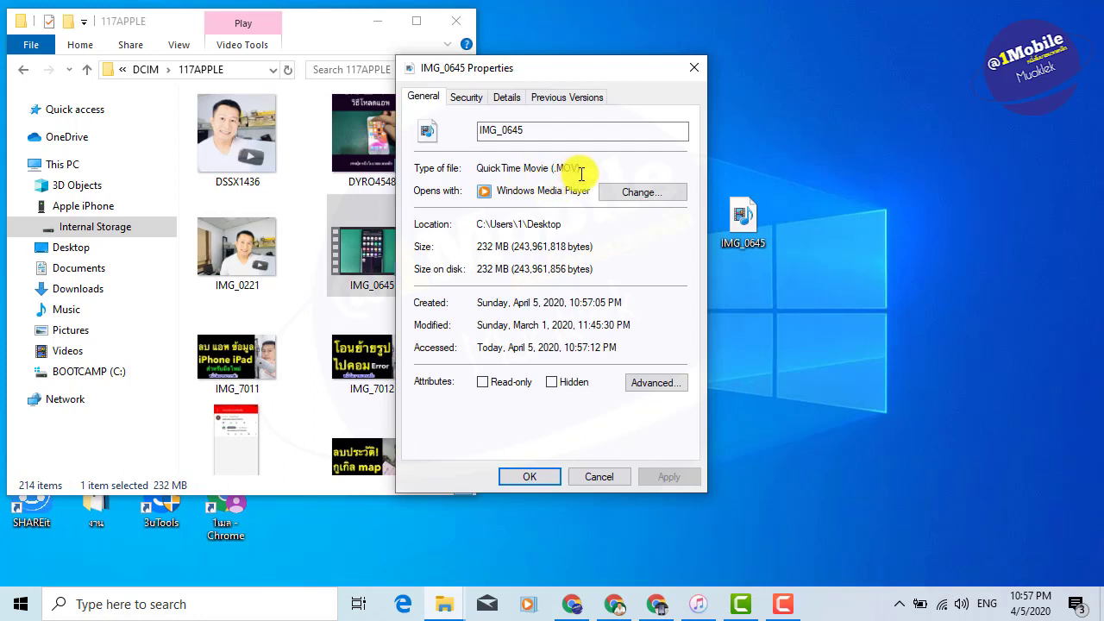
click(694, 66)
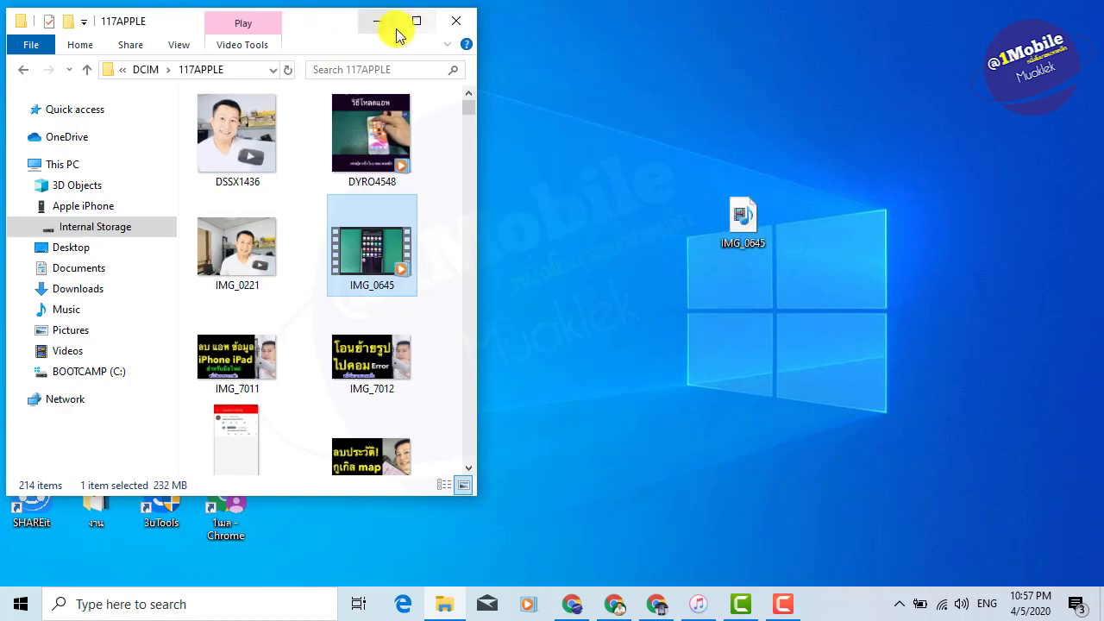
double_click(747, 217)
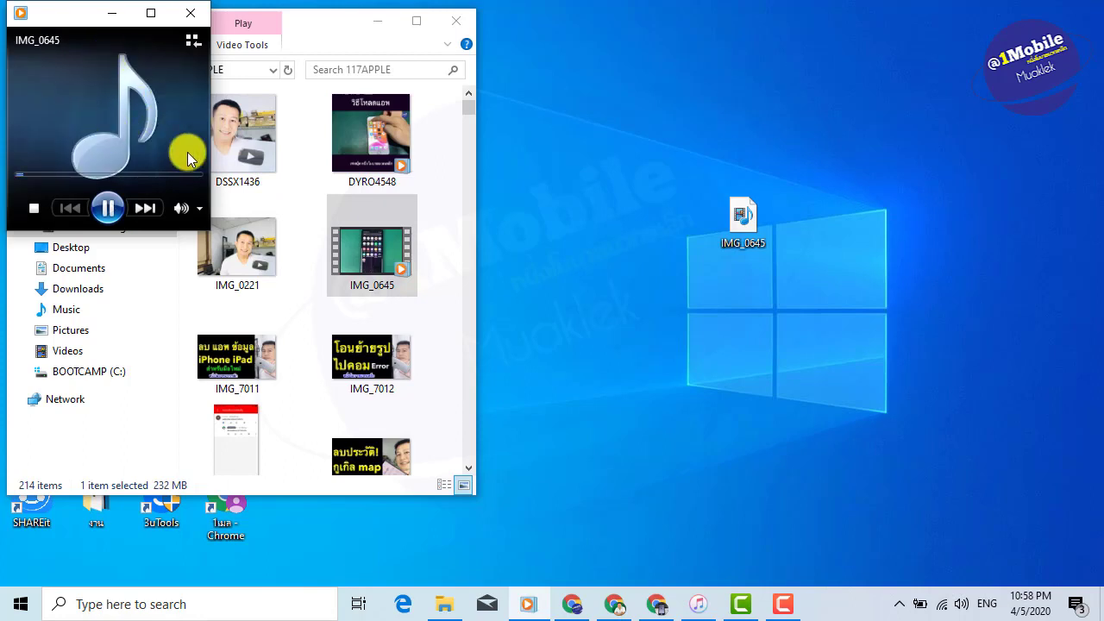
click(212, 52)
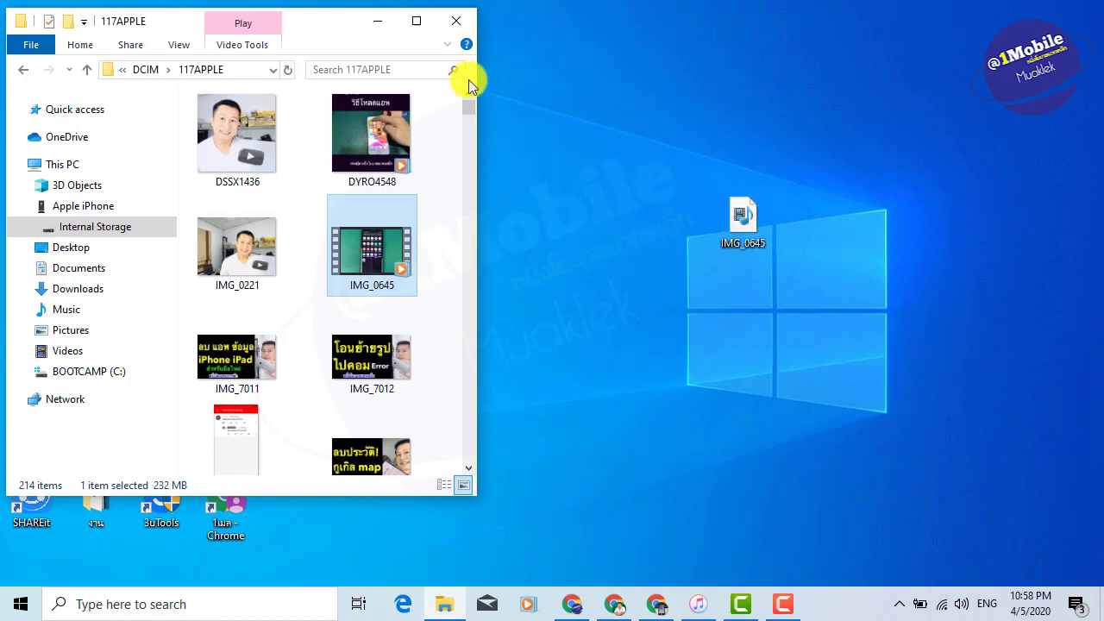
- Move the IMG_0645 file to an empty area of the desktop and close the 117APPLE folder window
drag(743, 218, 743, 124)
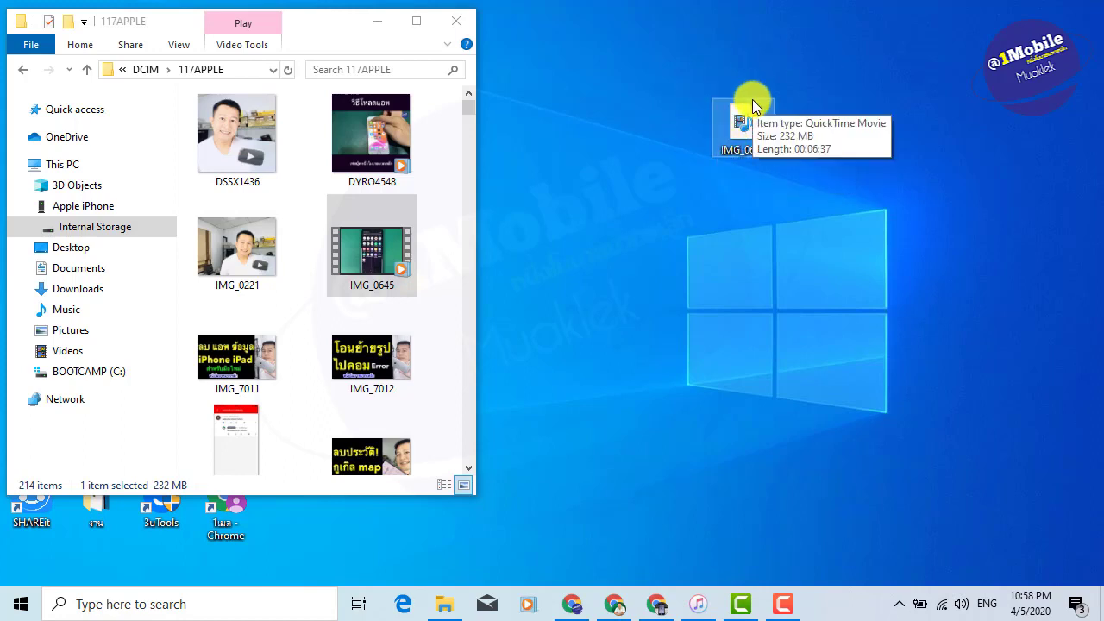
click(466, 28)
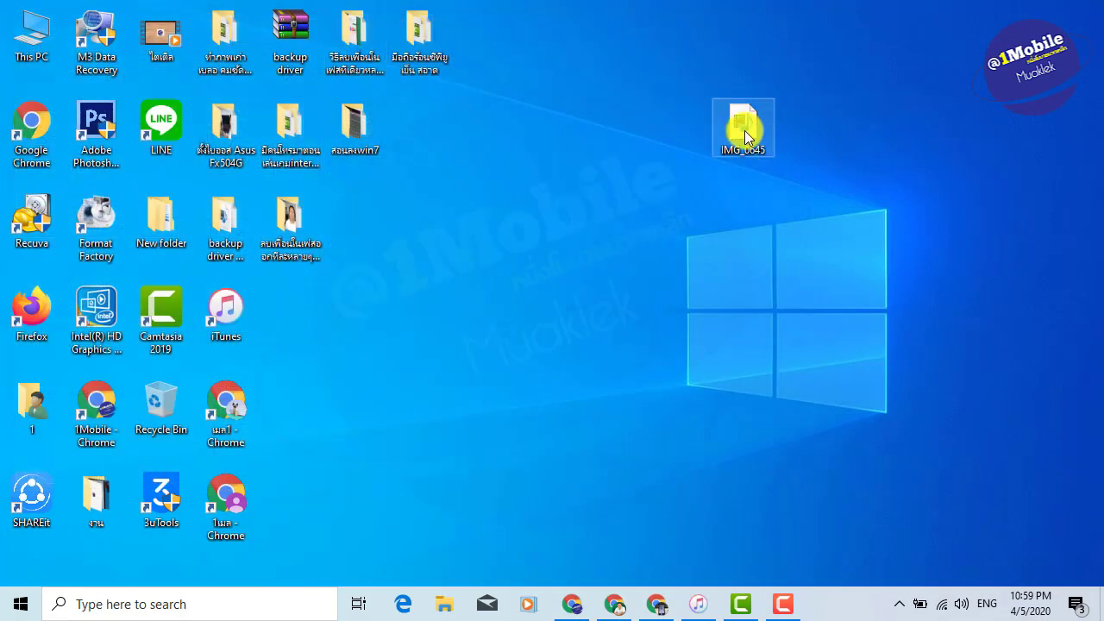
drag(744, 130, 875, 123)
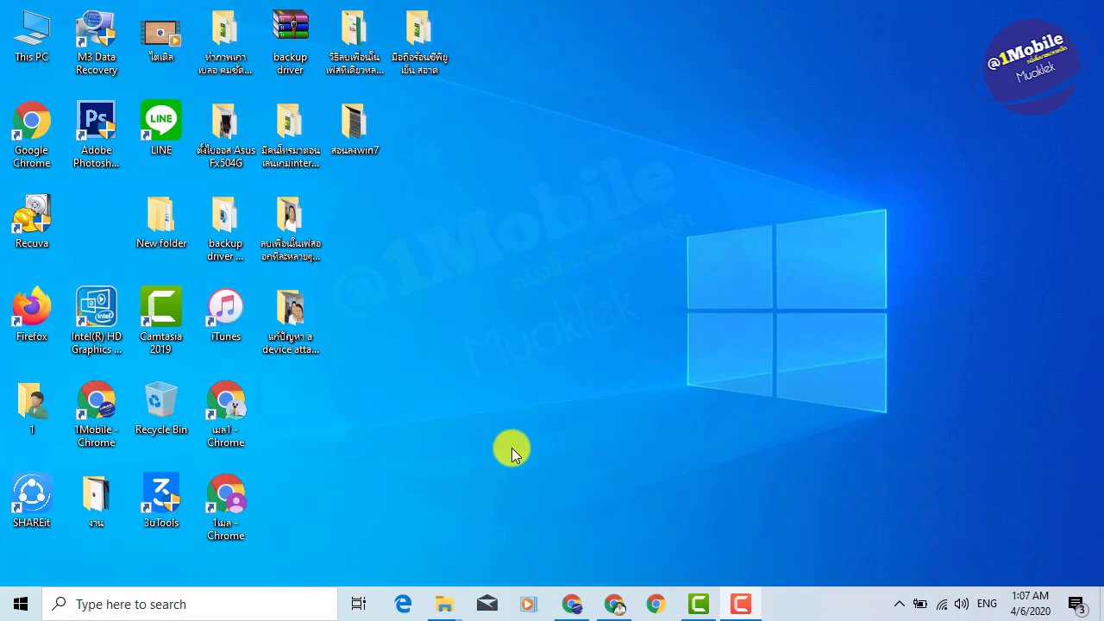
- Switch to Chrome and open the software.thaiware.com result from the "format factory" search
click(615, 602)
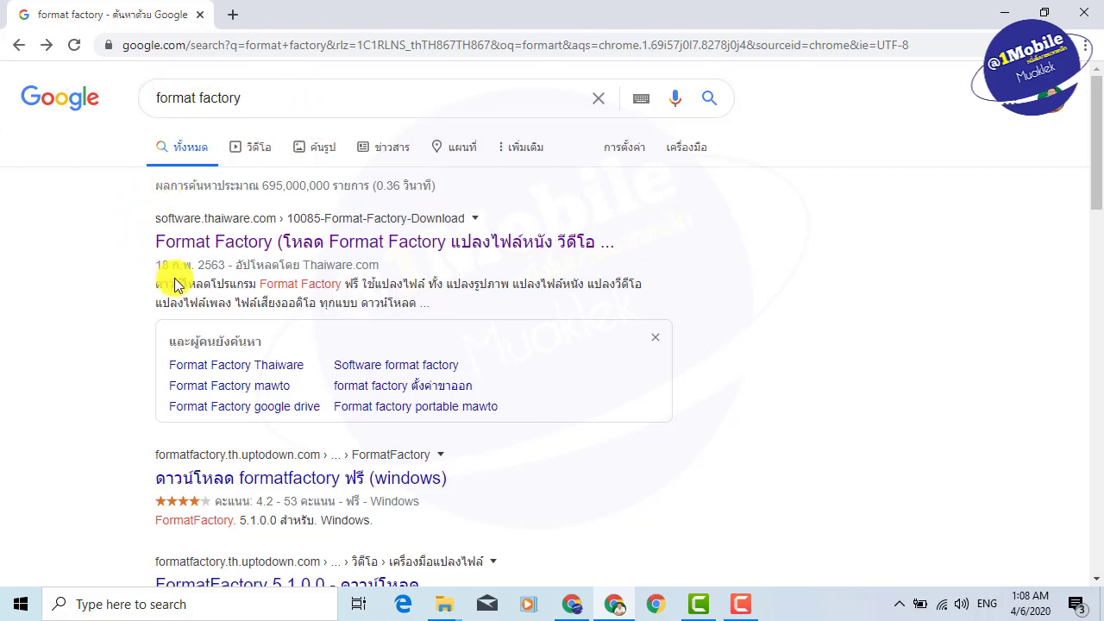
scroll(694, 416, down, 2)
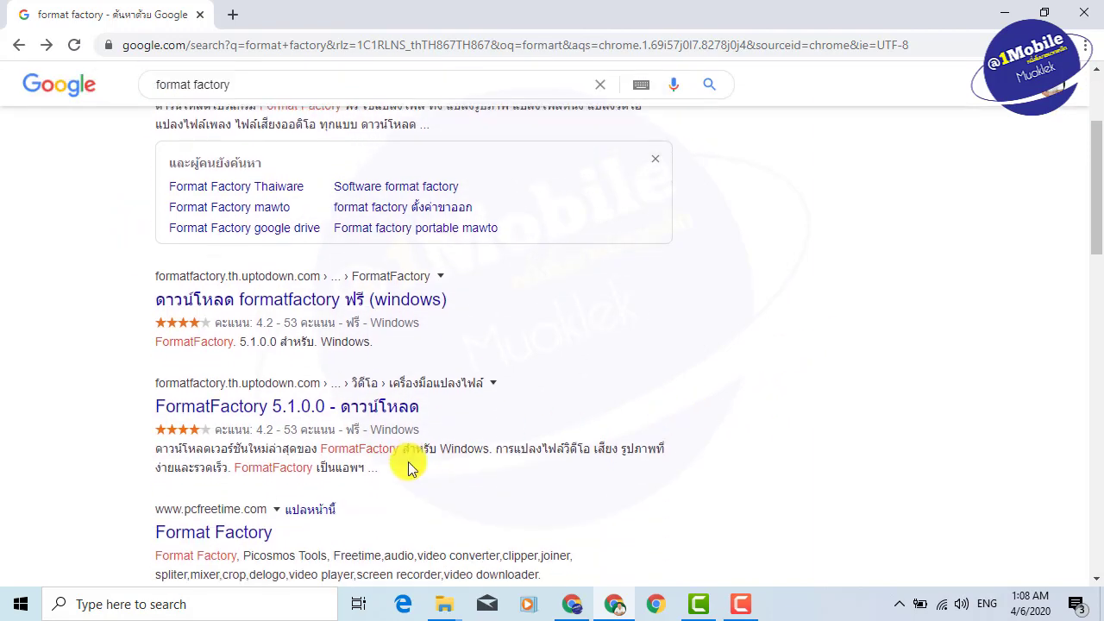
scroll(379, 464, down, 2)
scroll(361, 461, up, 3)
scroll(360, 462, up, 1)
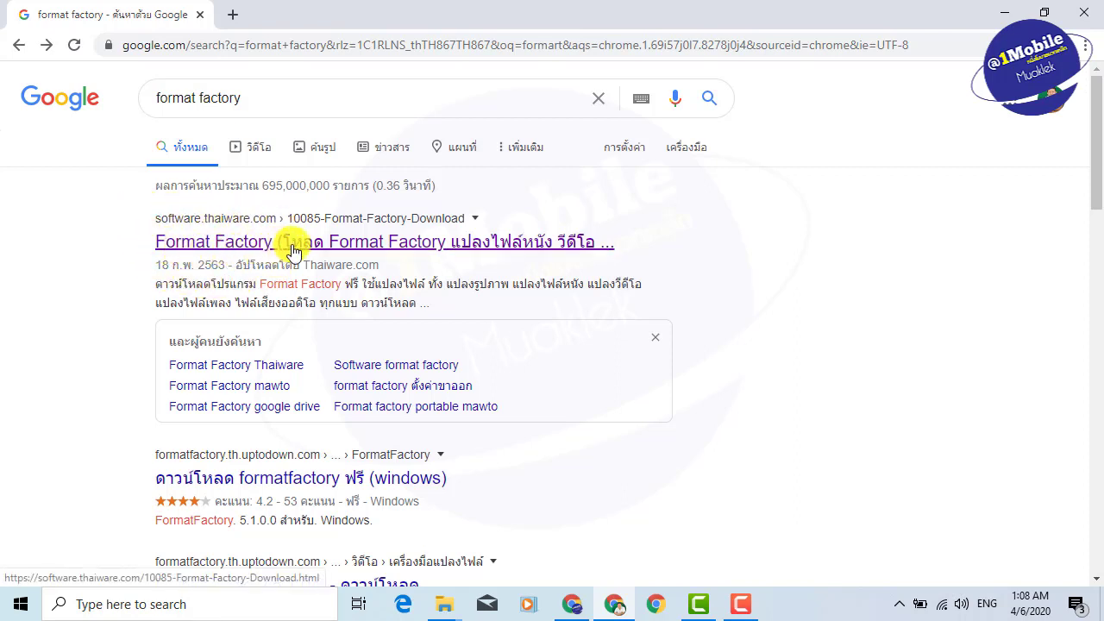
click(249, 245)
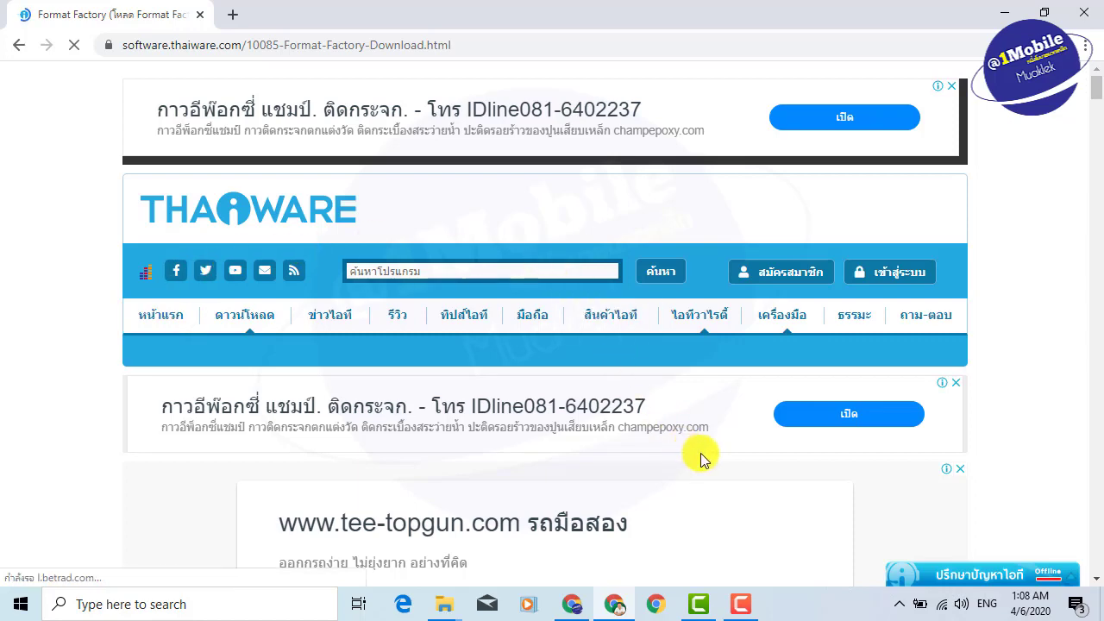
- Go to the download links page for Format Factory on Thaiware
scroll(703, 451, down, 6)
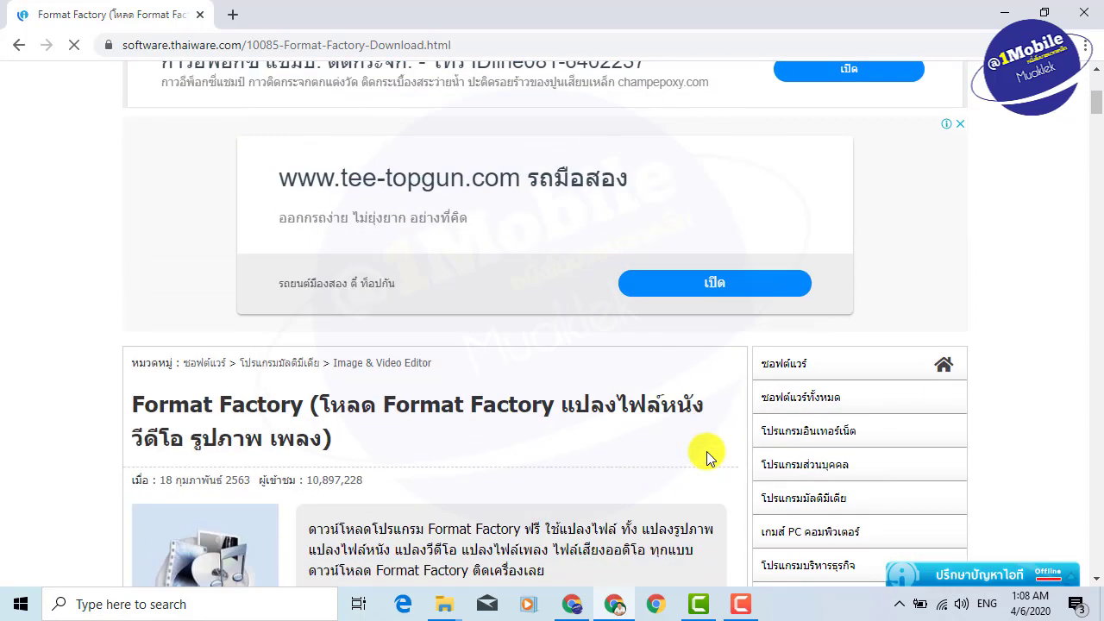
scroll(706, 451, down, 2)
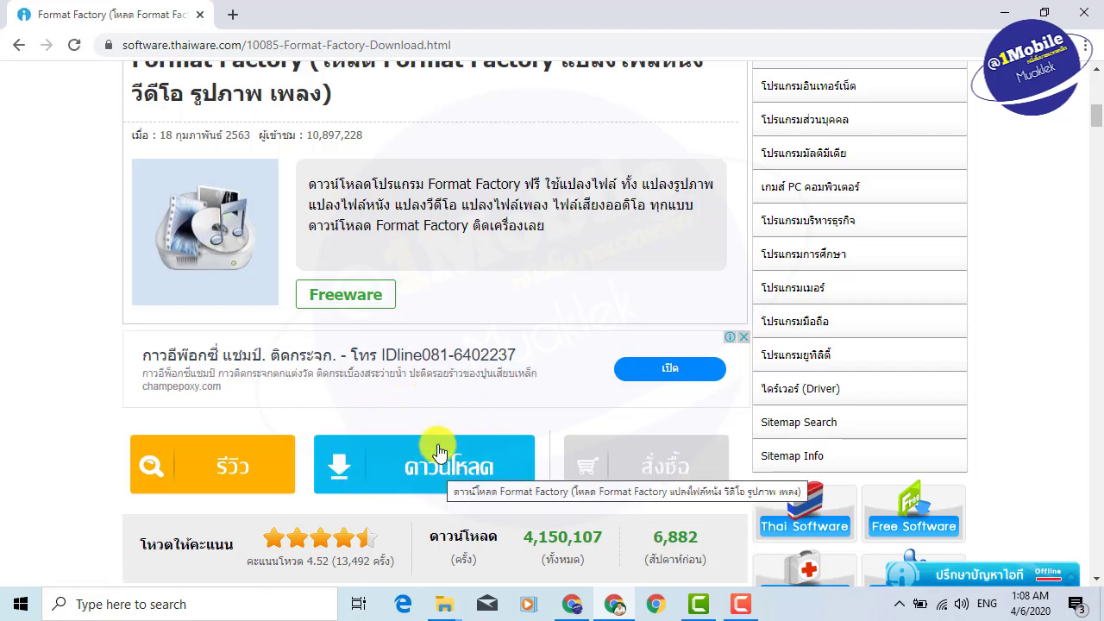
click(418, 464)
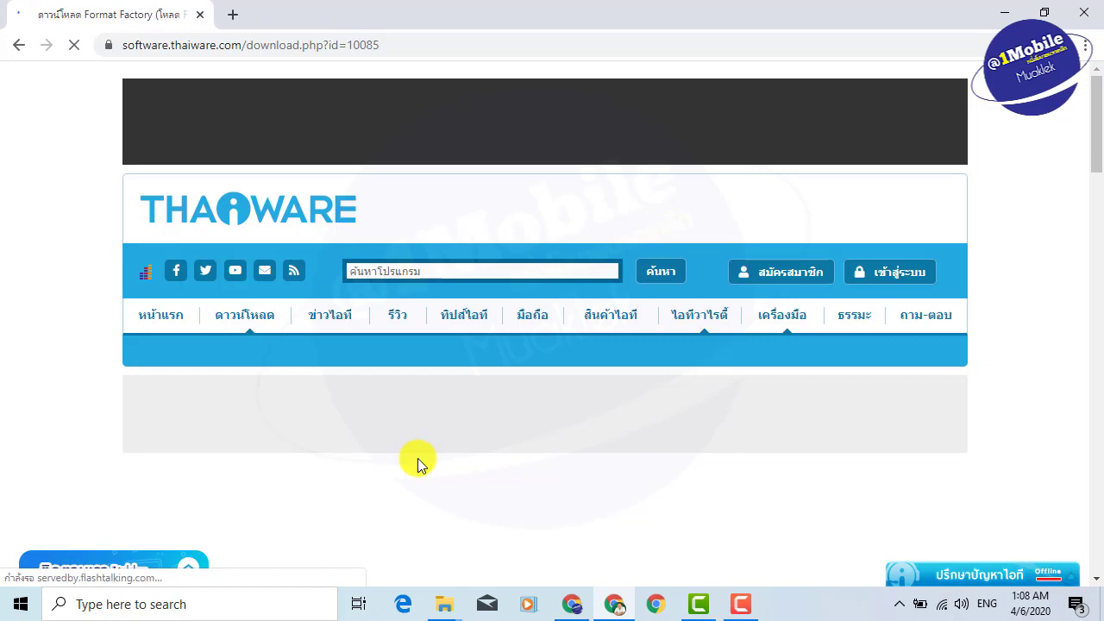
scroll(751, 421, down, 2)
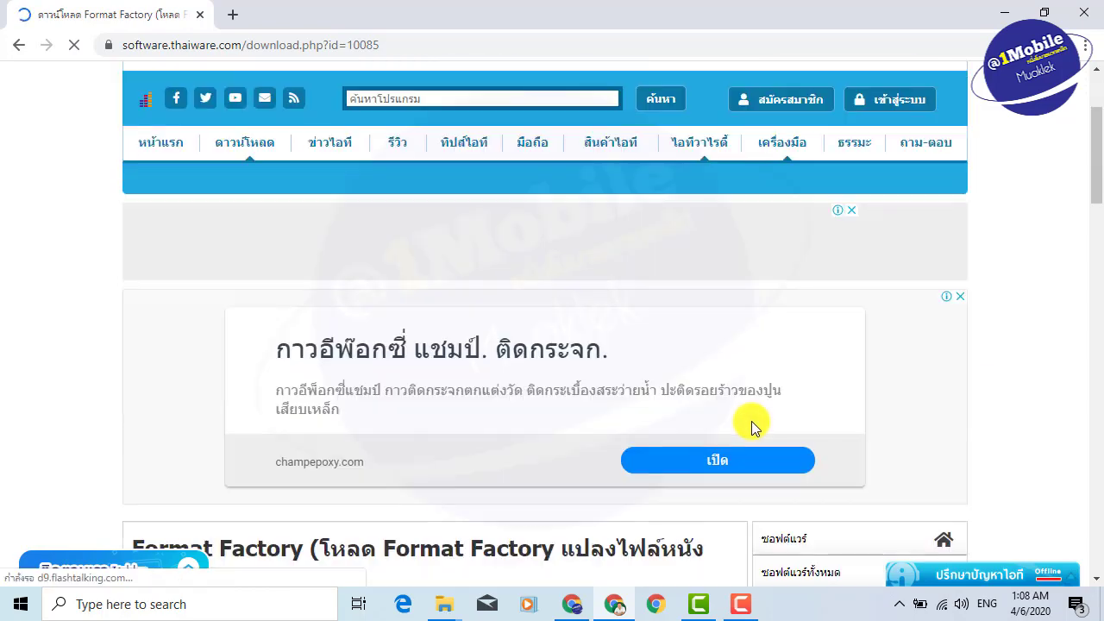
scroll(751, 421, down, 5)
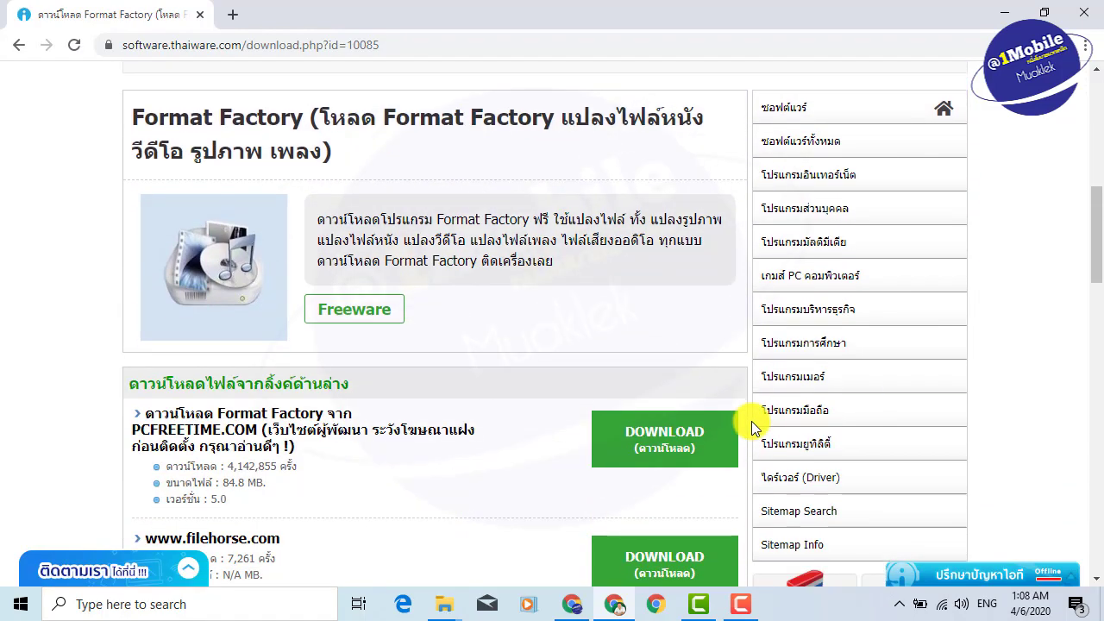
scroll(738, 421, down, 1)
scroll(738, 421, down, 1)
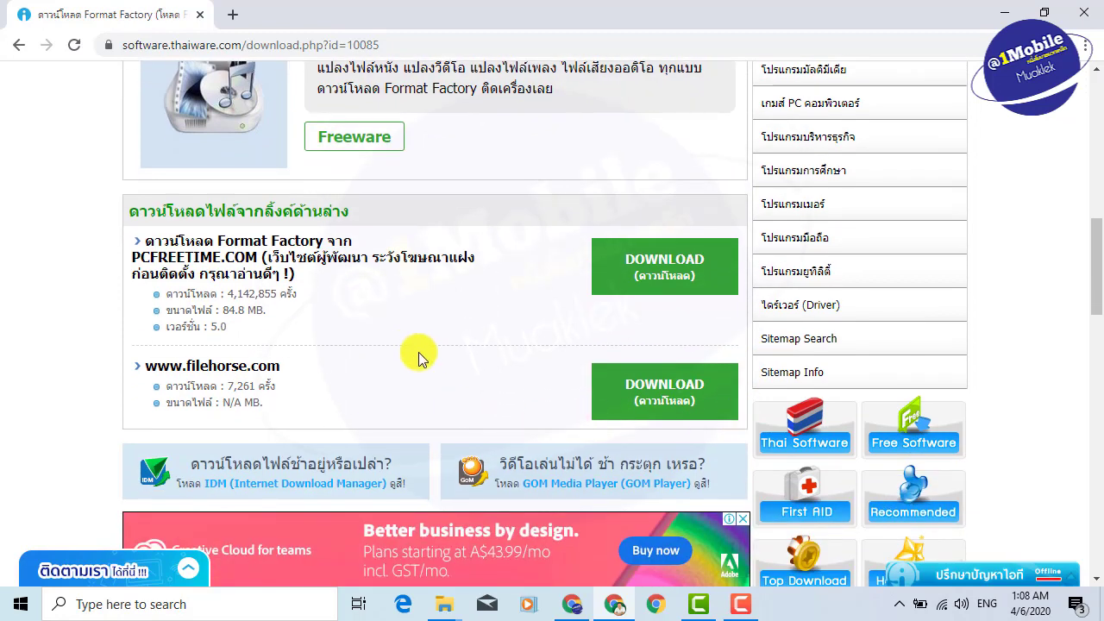
scroll(408, 345, up, 1)
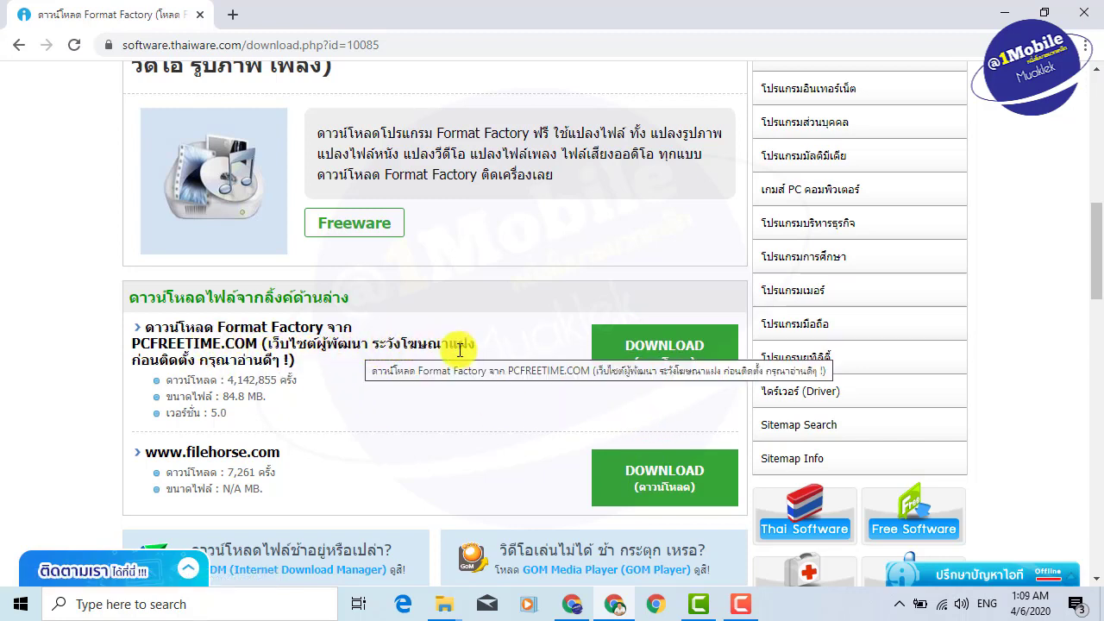
scroll(337, 389, down, 1)
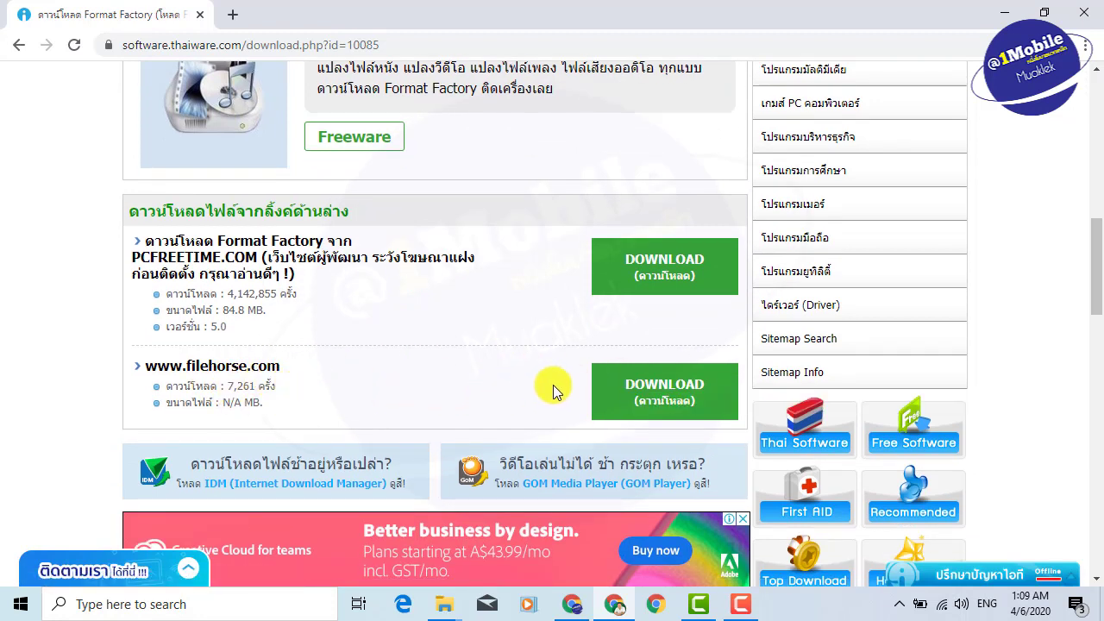
click(643, 388)
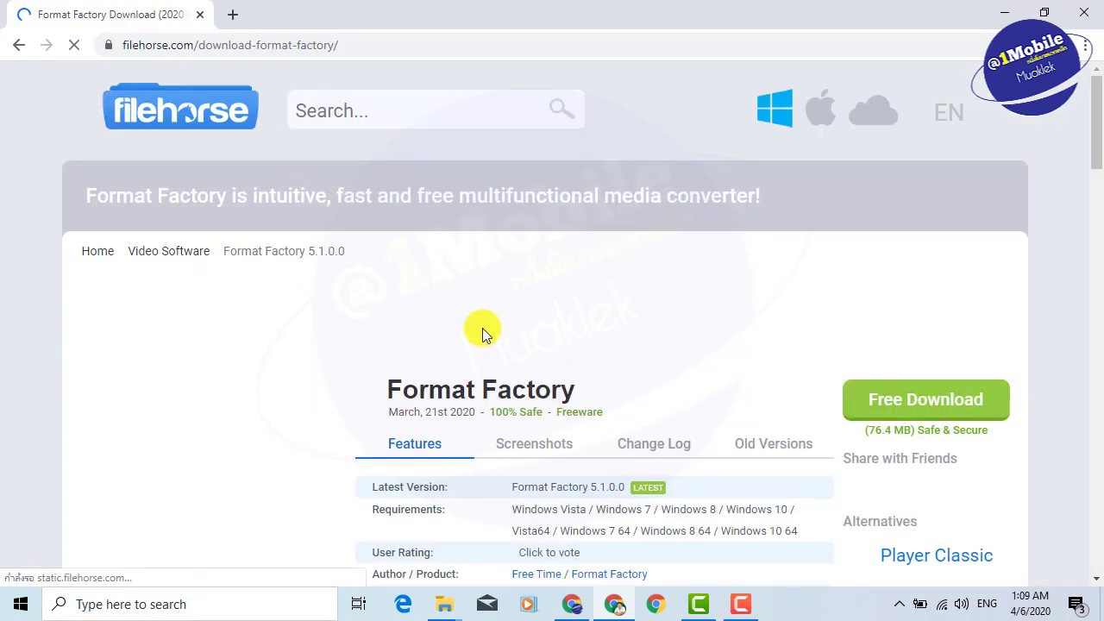
scroll(604, 362, down, 2)
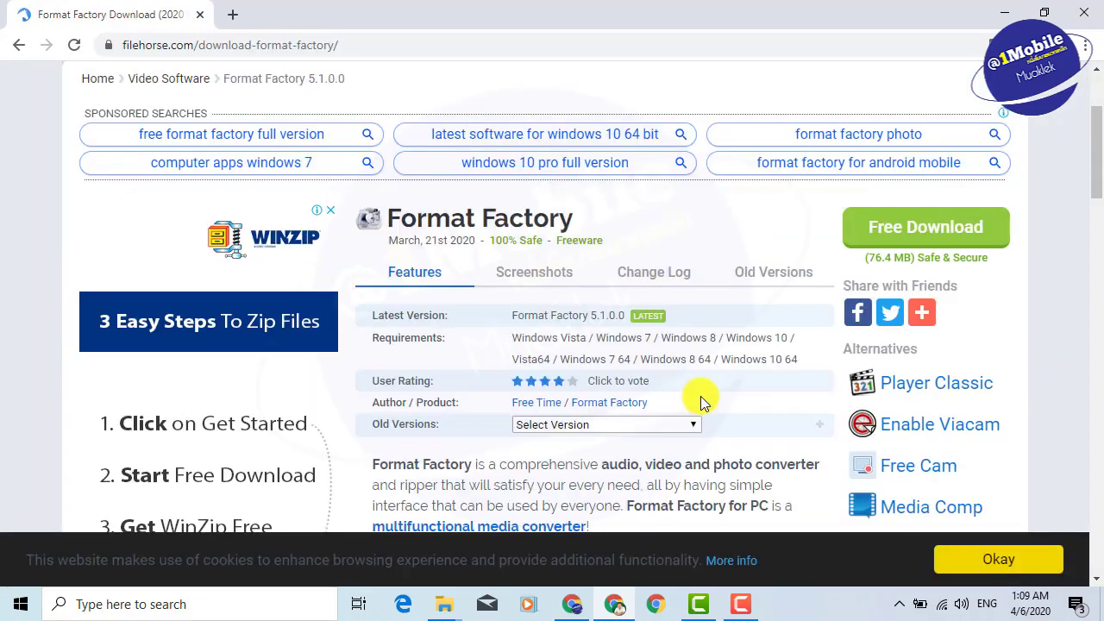
click(953, 231)
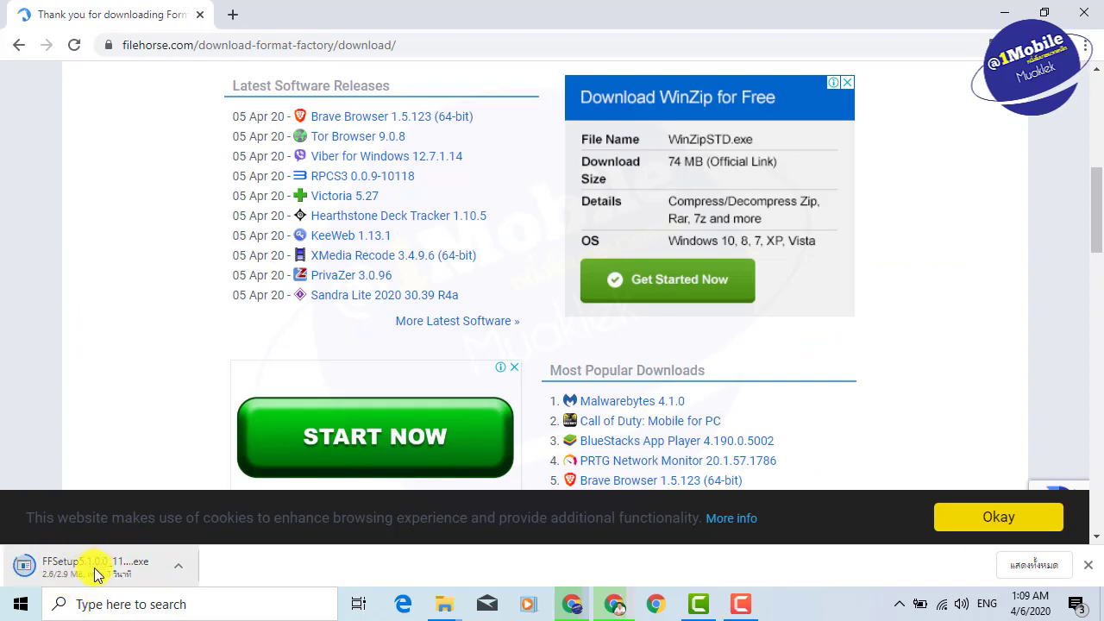
- Run the downloaded FFSetup5.1.0.0 file and minimize the browser to reach the setup window
click(179, 564)
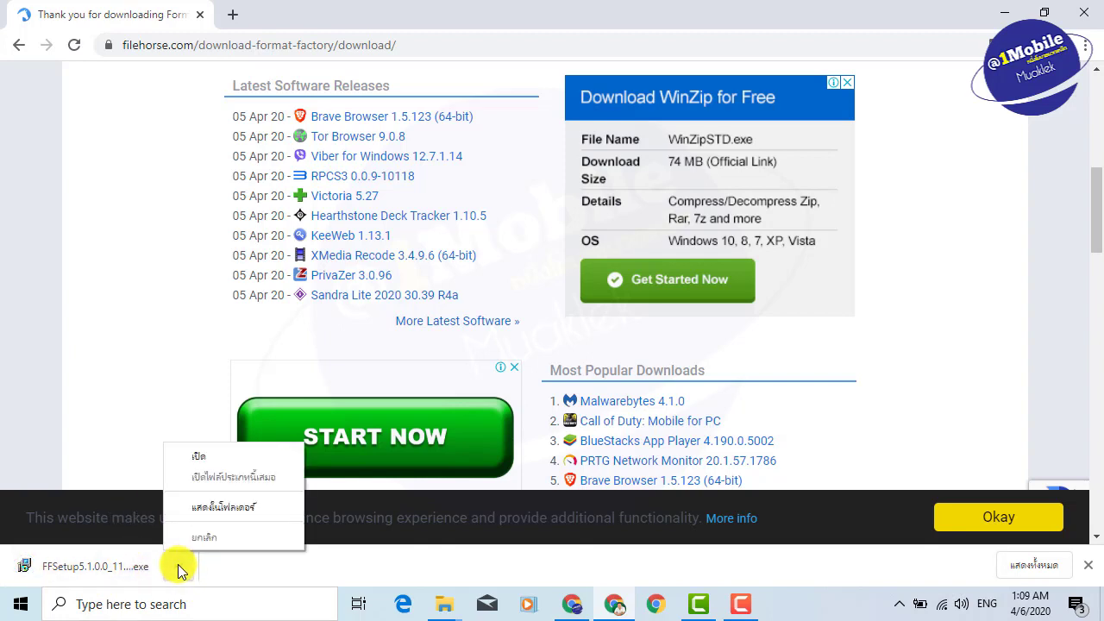
click(206, 461)
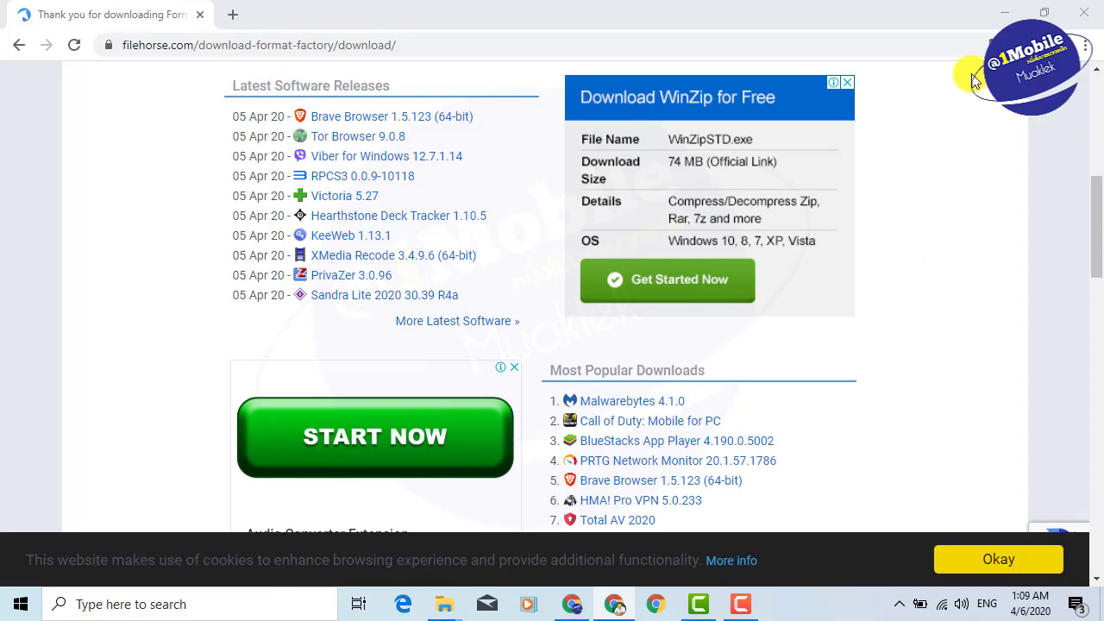
click(1002, 12)
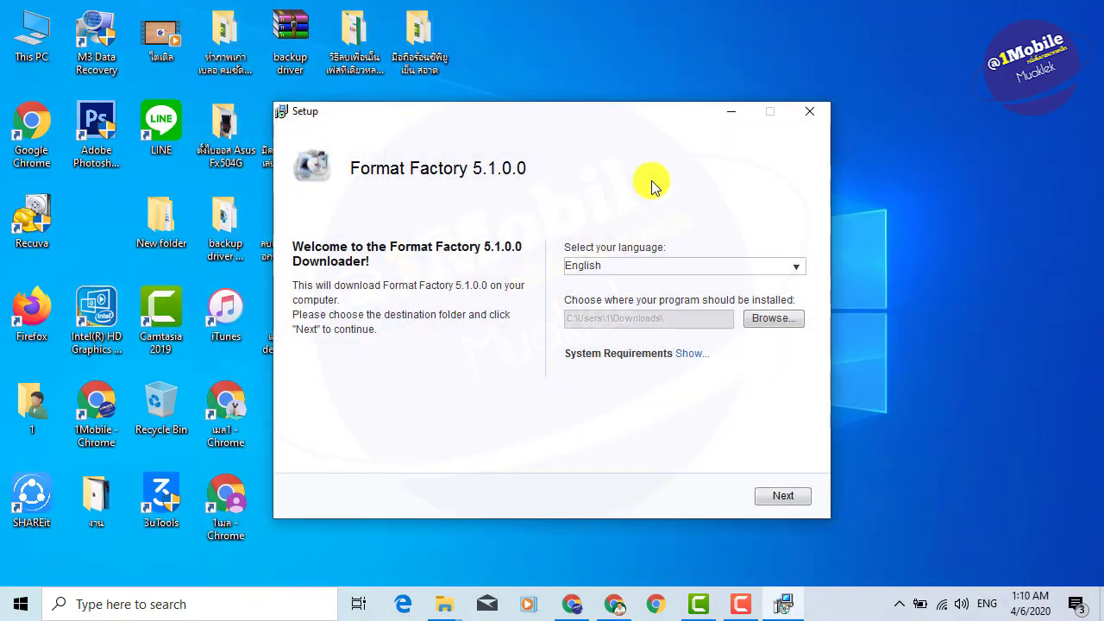
- Proceed through the Format Factory setup in English, accepting the Yahoo search offer and declining AVG Free Antivirus, to start the software download
click(778, 497)
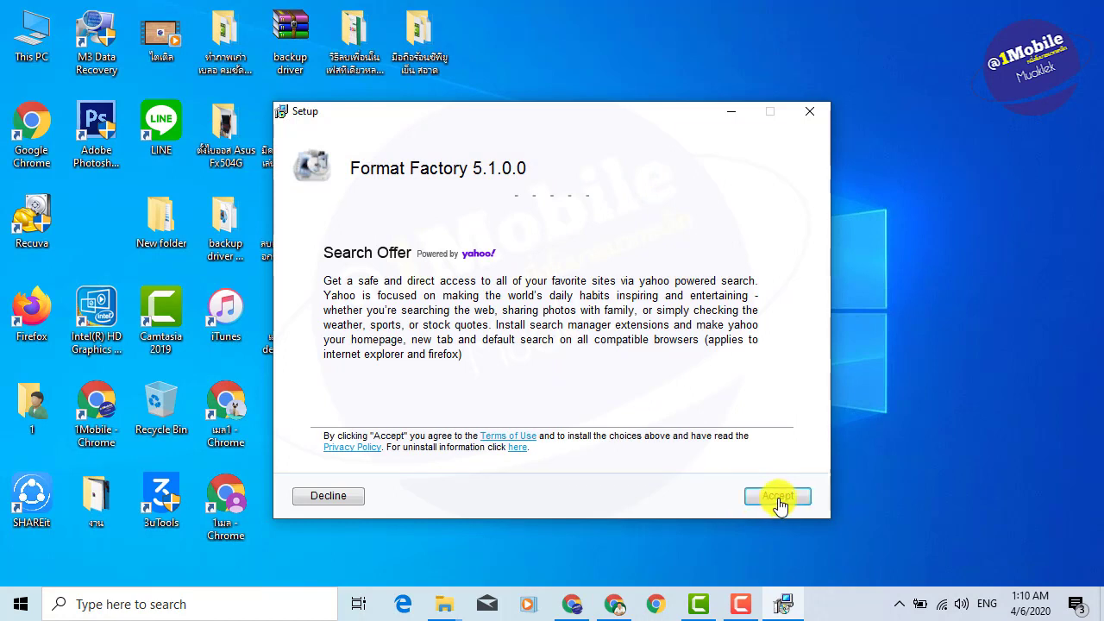
click(779, 497)
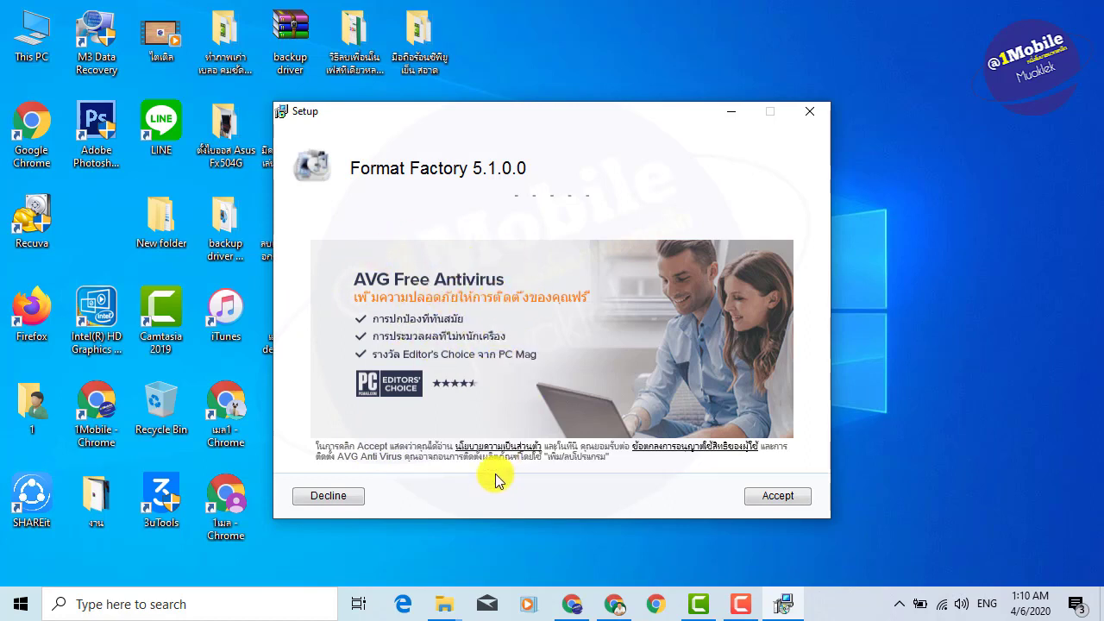
click(336, 497)
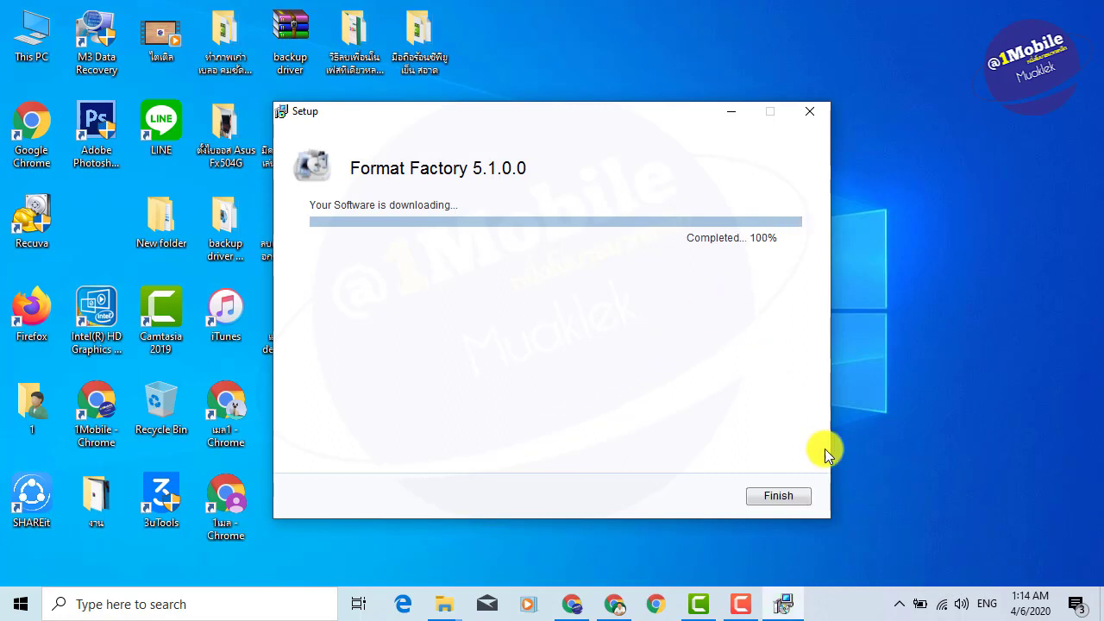
- Finish the Format Factory download, start installing it immediately, and close the browser page asking to enable an extension
click(765, 498)
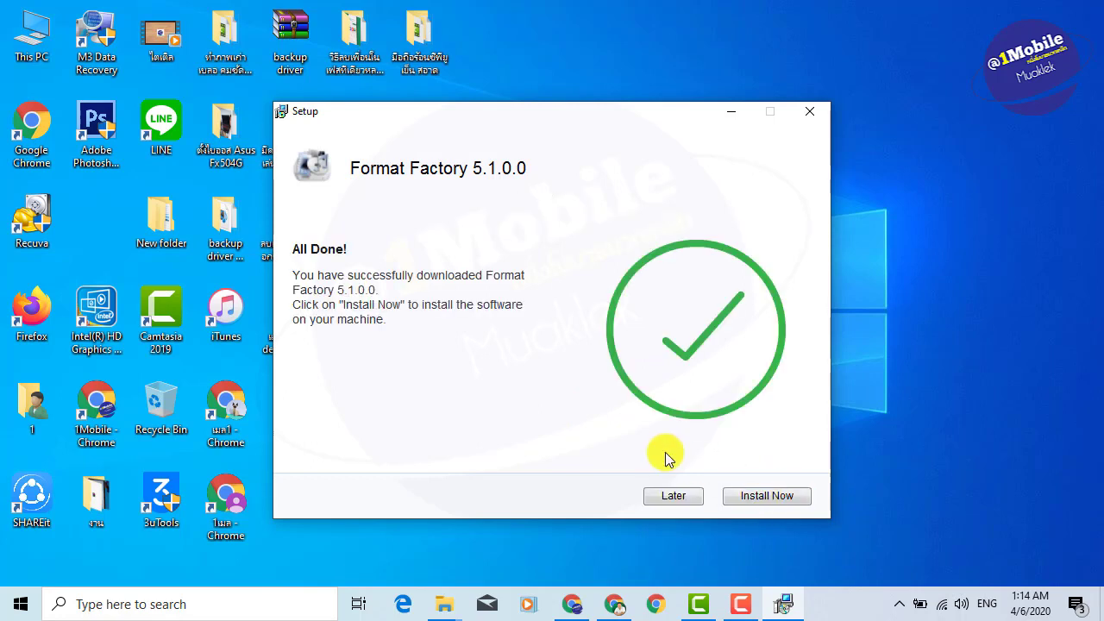
click(781, 504)
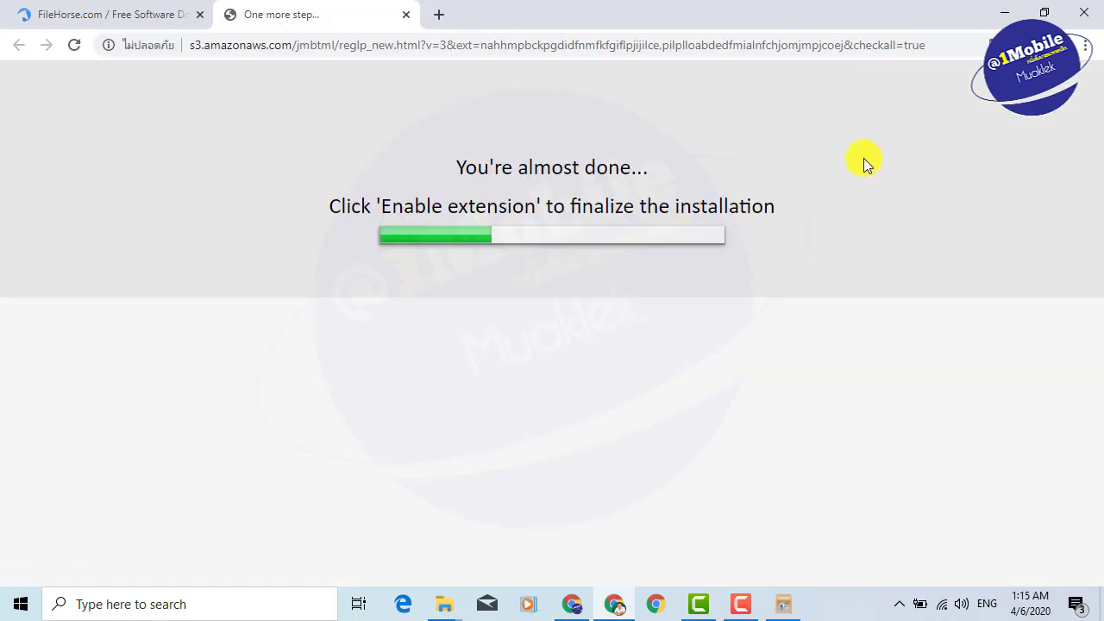
click(1085, 14)
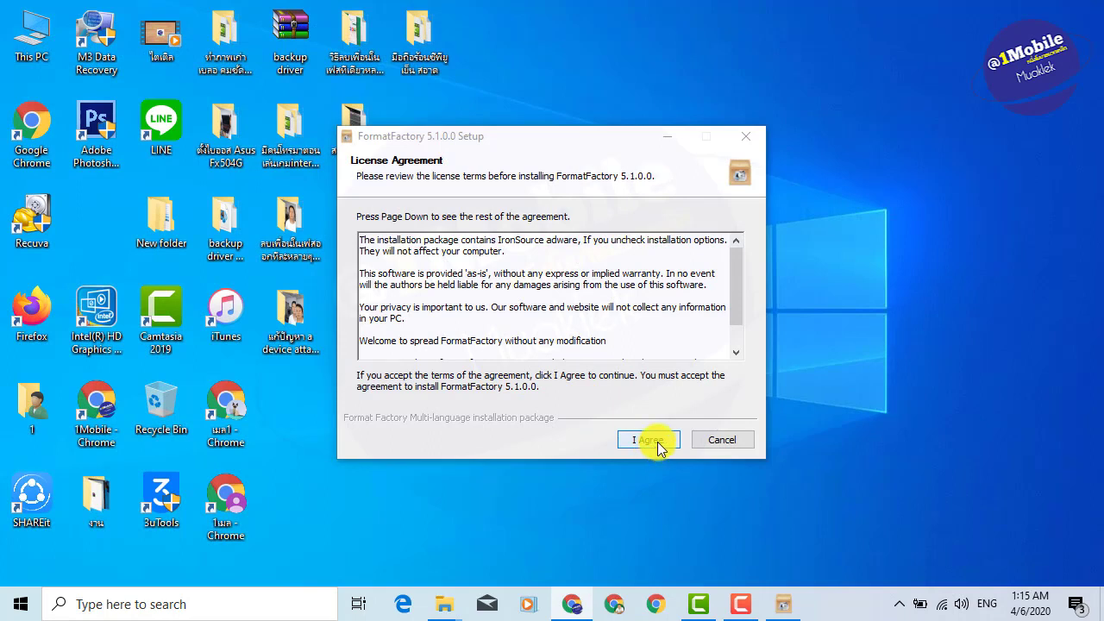
- Accept the licence, decline McAfee WebAdvisor, install FormatFactory 5.1.0.0 into C:\Program Files\FormatFactory, and run it once setup completes
click(653, 441)
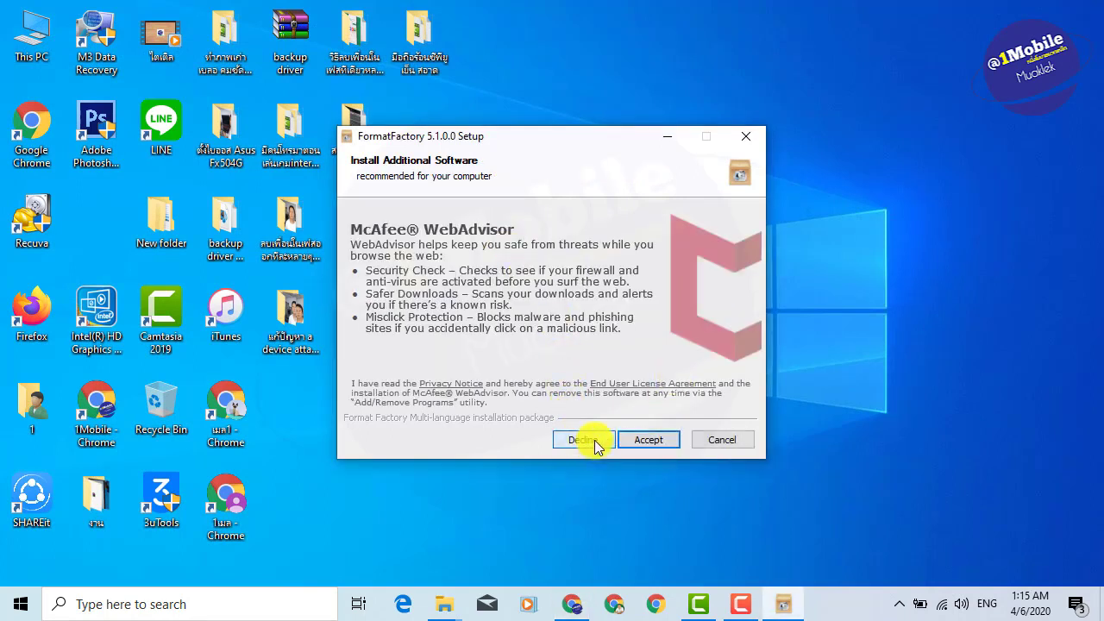
click(583, 440)
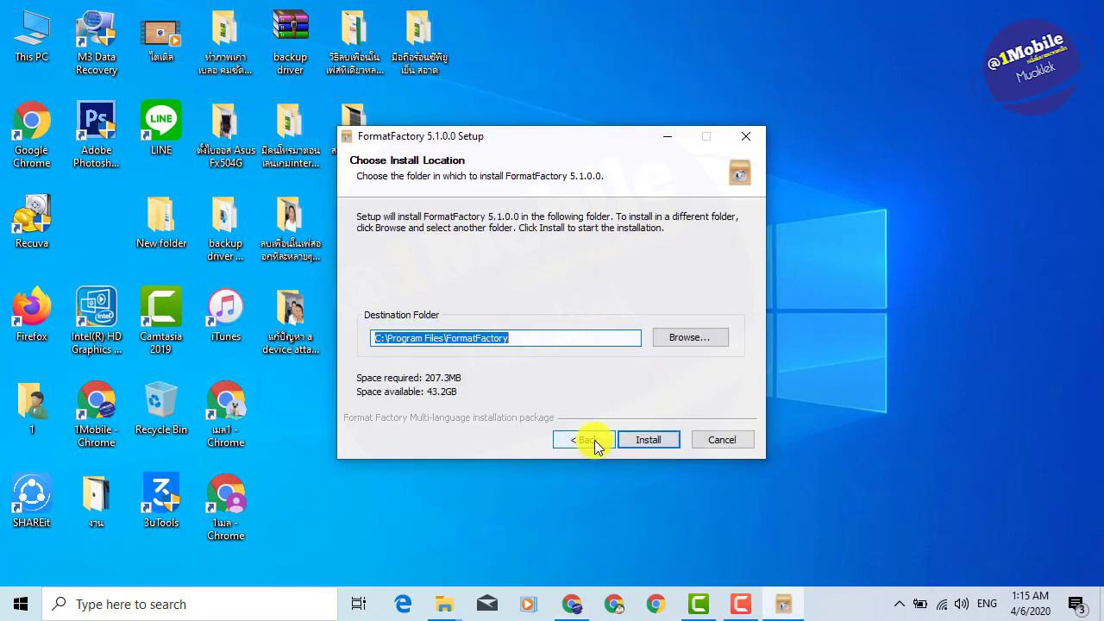
click(649, 440)
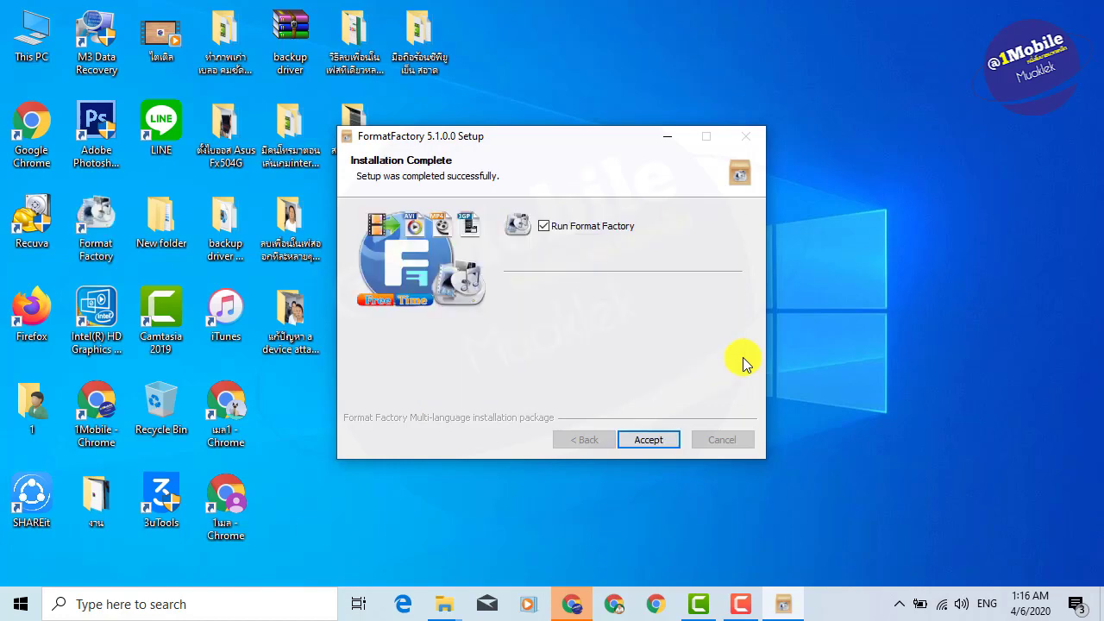
click(648, 440)
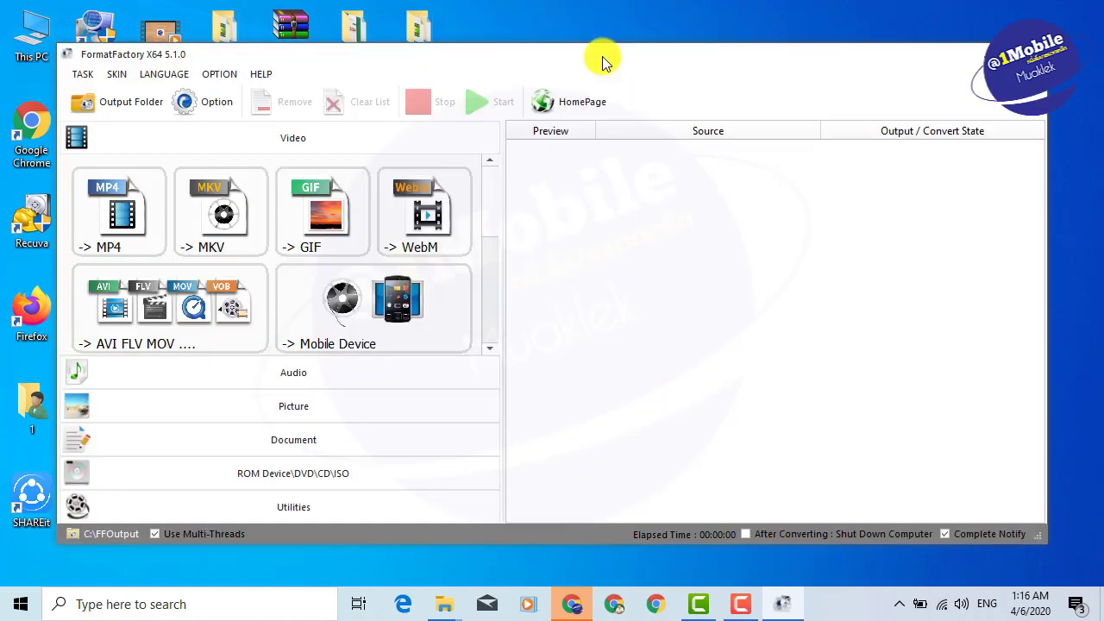
drag(604, 60, 676, 154)
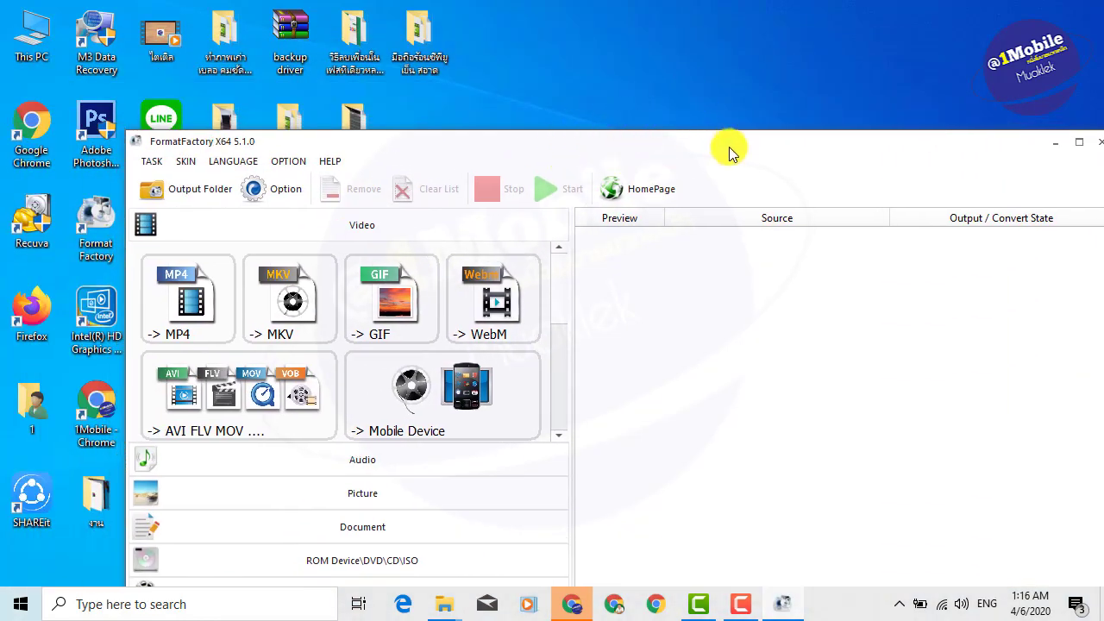
drag(728, 151, 815, 74)
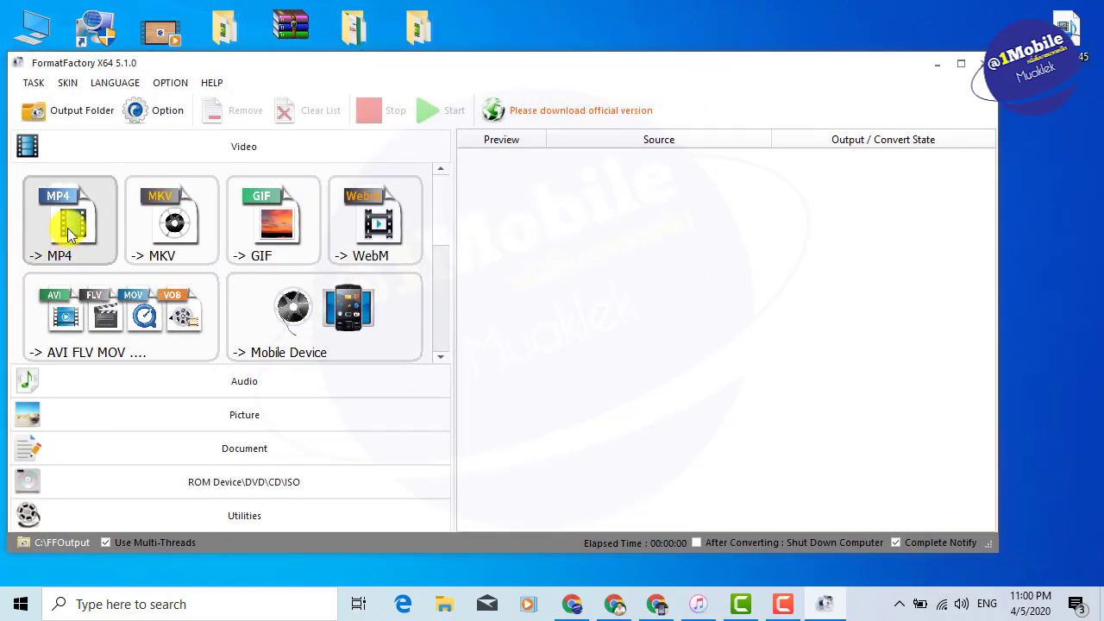
- Convert IMG_0645.MOV from the desktop to MP4 with the Optimum quality and size setting, outputting to C:\FFOutput
click(69, 233)
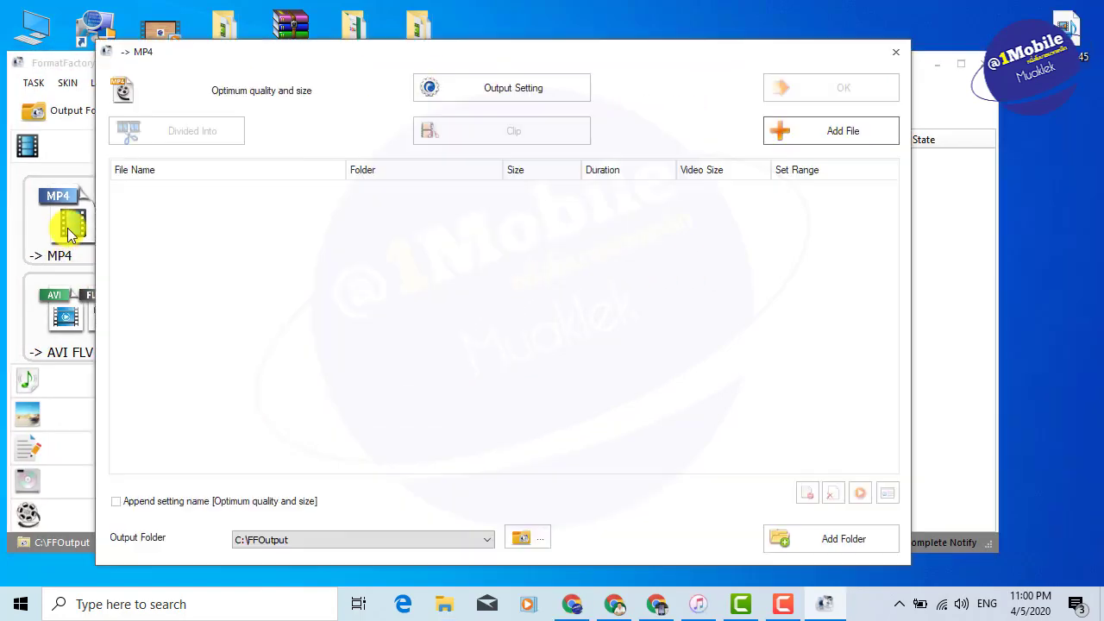
drag(1067, 28, 712, 214)
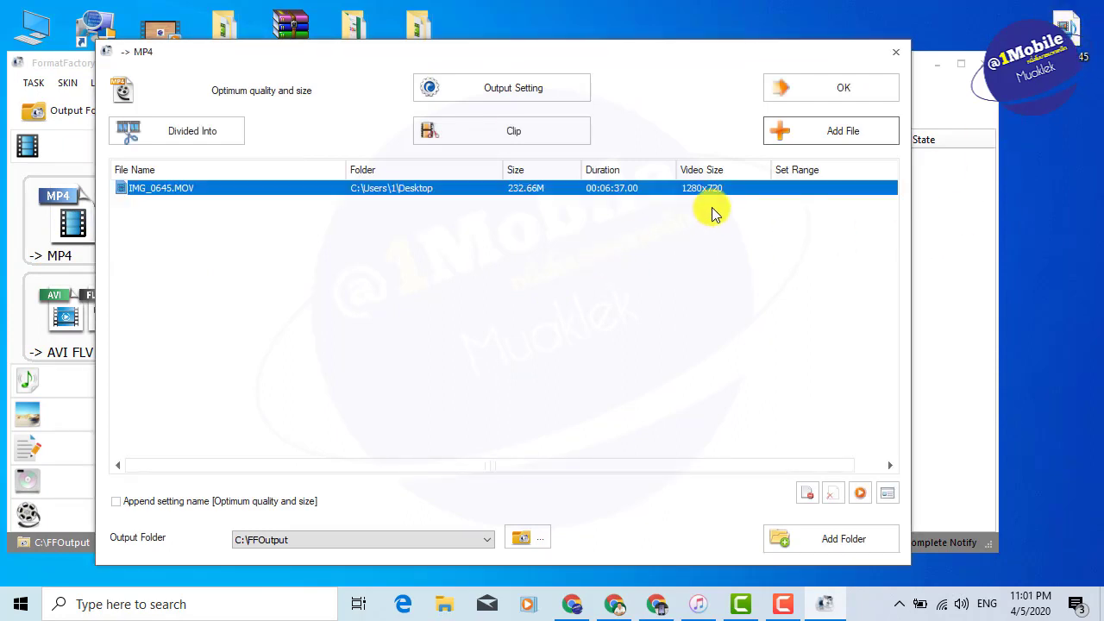
click(841, 87)
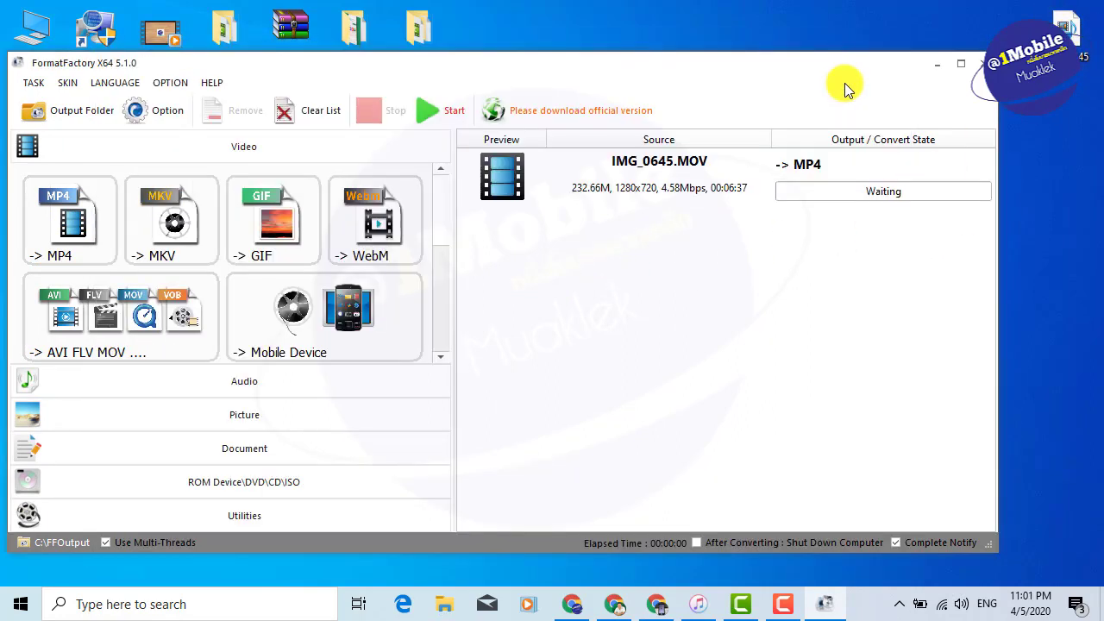
click(443, 110)
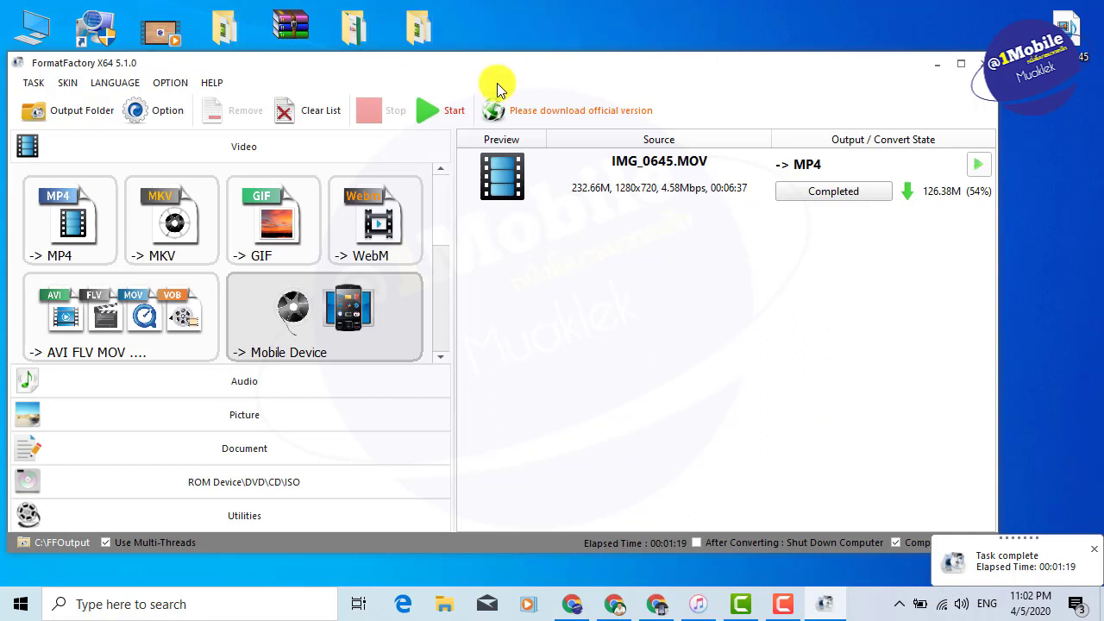
- Move the converted IMG_0645 video from the output folder to the desktop, close the open windows, and place it beside the original
click(72, 115)
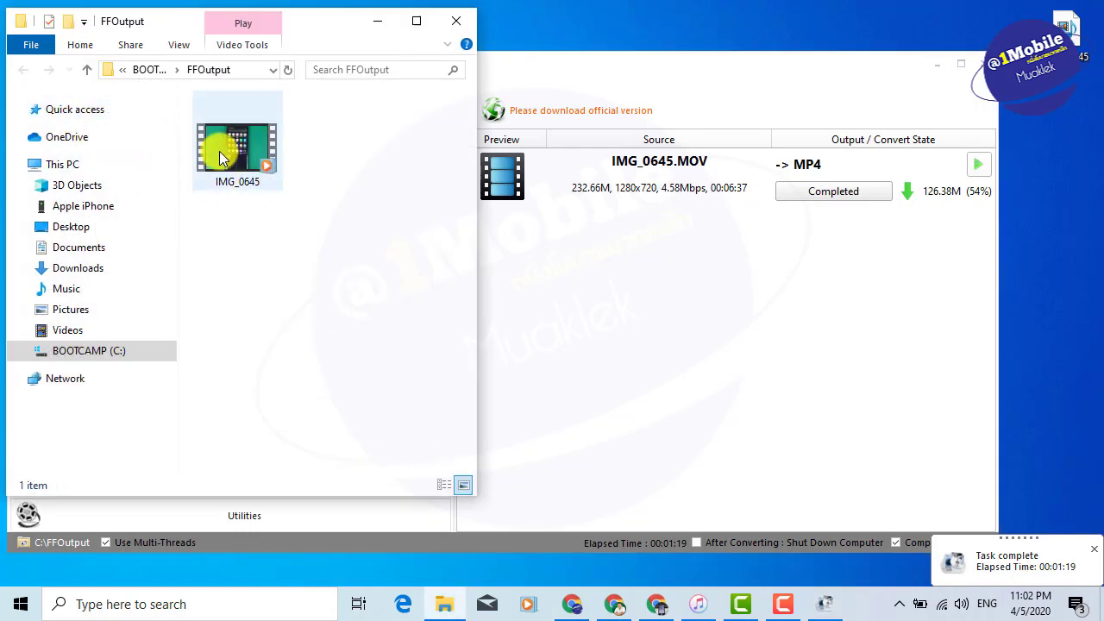
drag(319, 32, 326, 79)
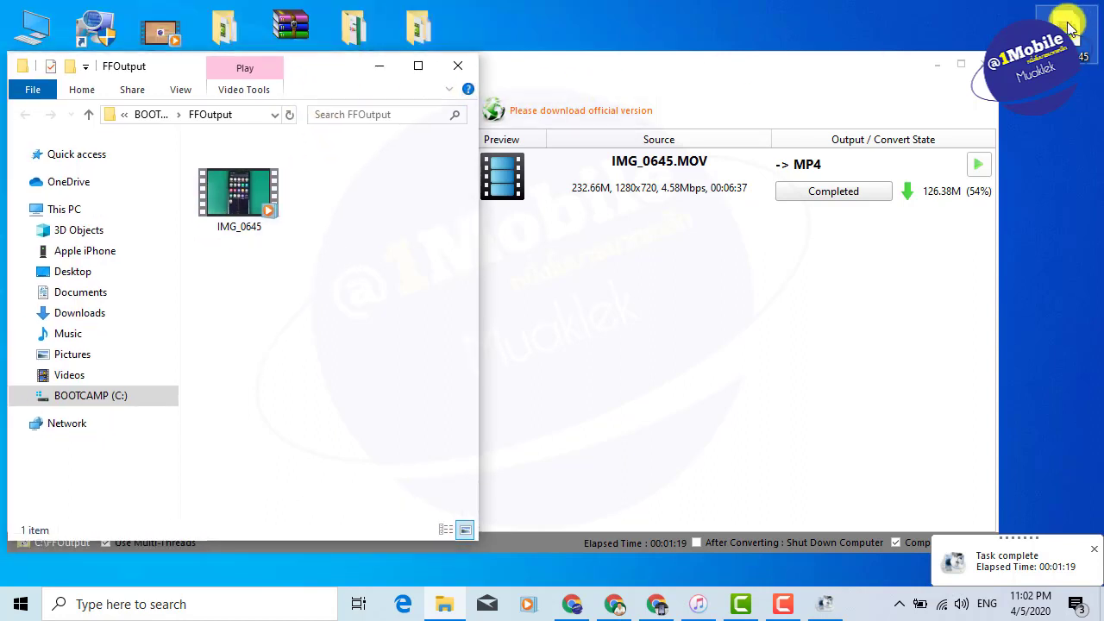
drag(234, 216, 1059, 225)
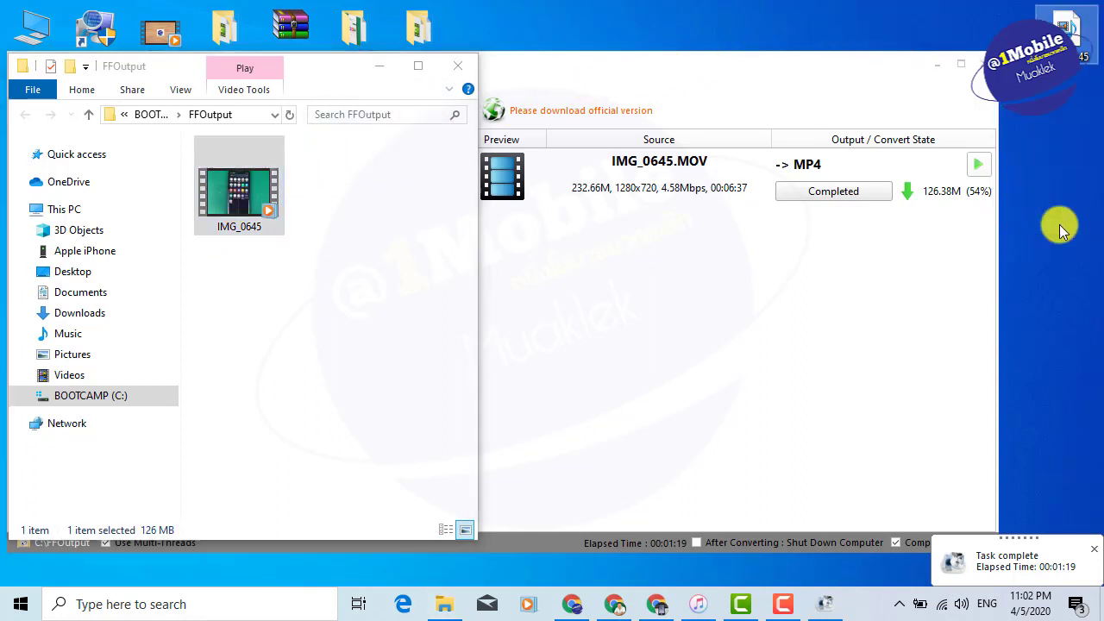
click(981, 67)
click(465, 67)
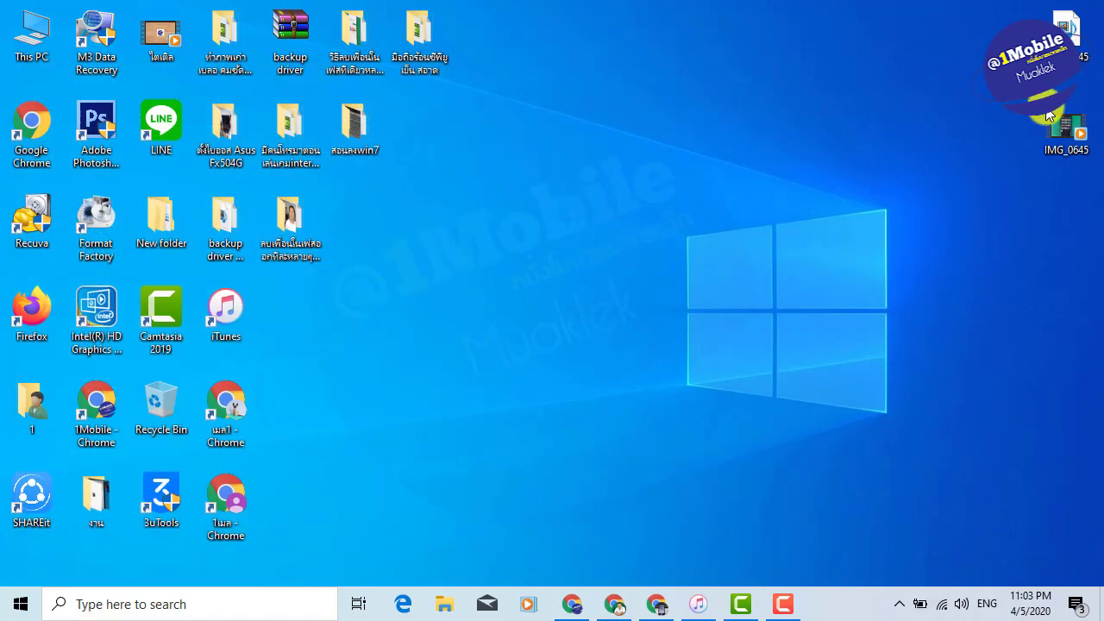
drag(1065, 125, 689, 102)
drag(1066, 34, 818, 140)
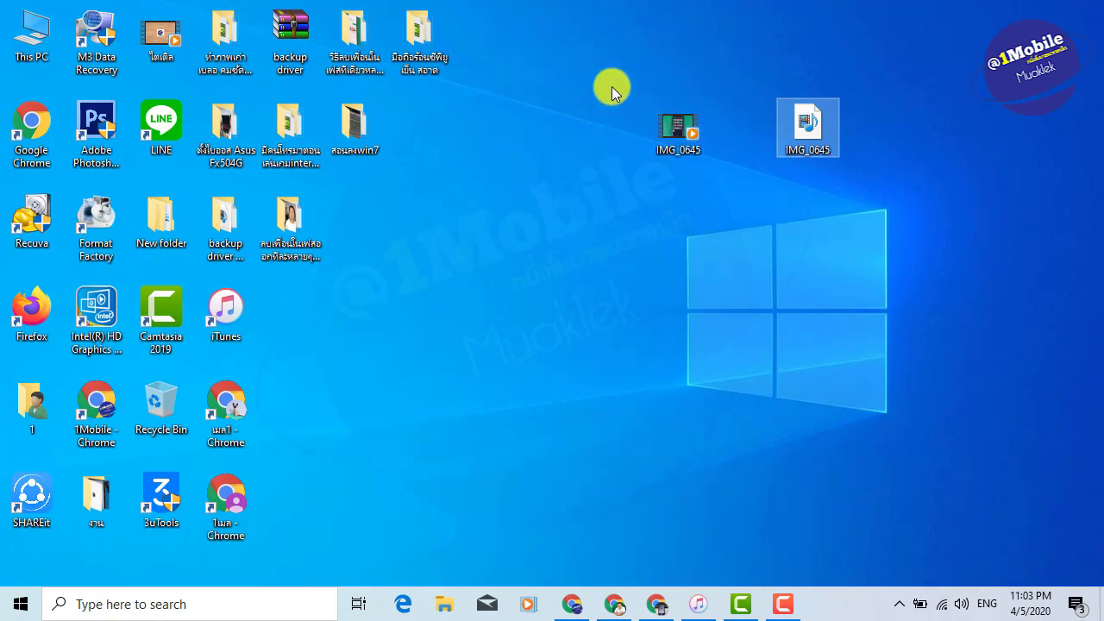
- Play the converted MP4 and the original MOV version of IMG_0645 to compare them, closing the player after each
mouse_move(677, 155)
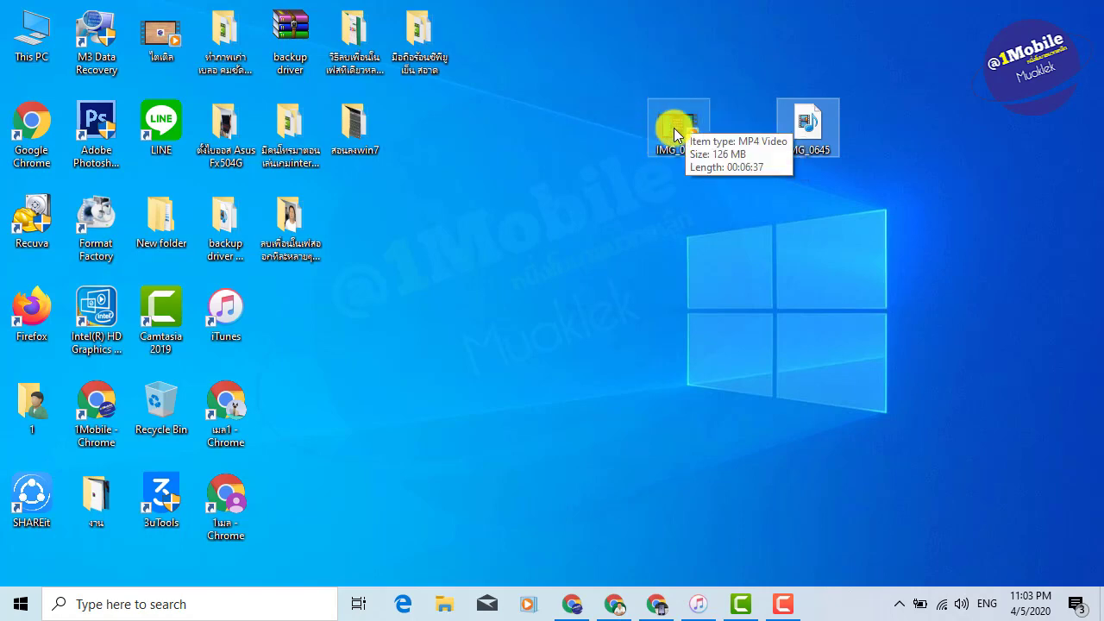
click(674, 127)
double_click(674, 128)
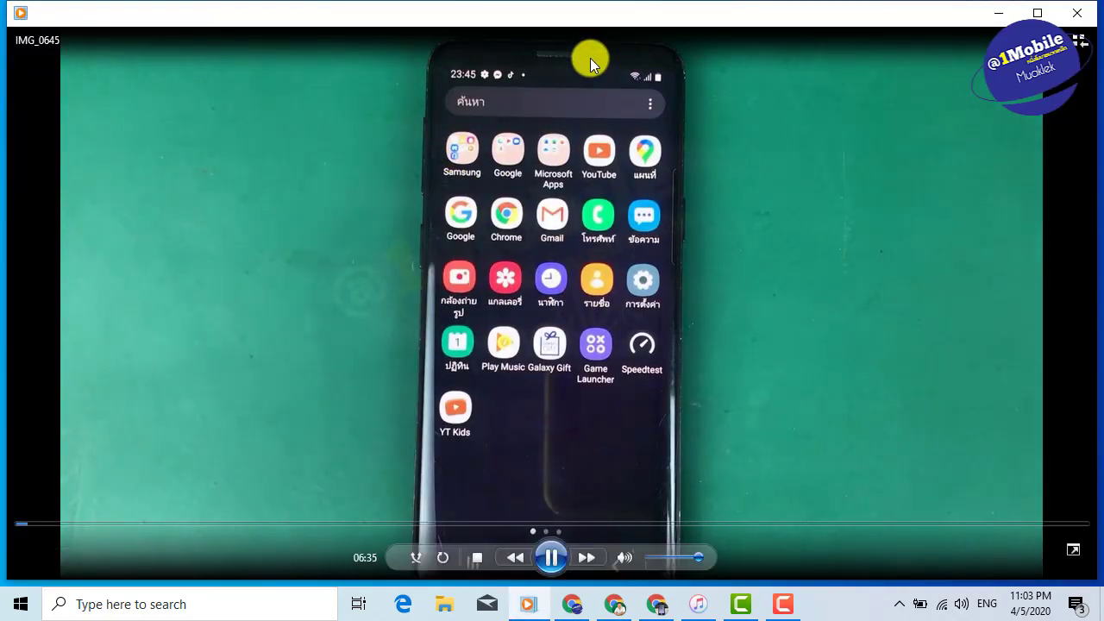
click(1077, 13)
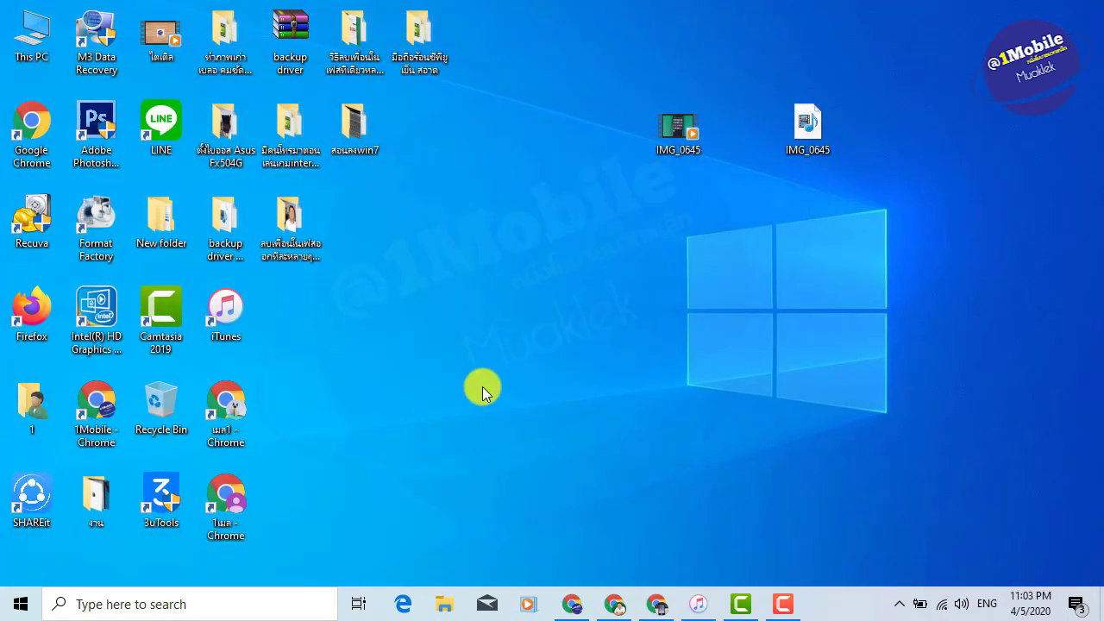
double_click(805, 130)
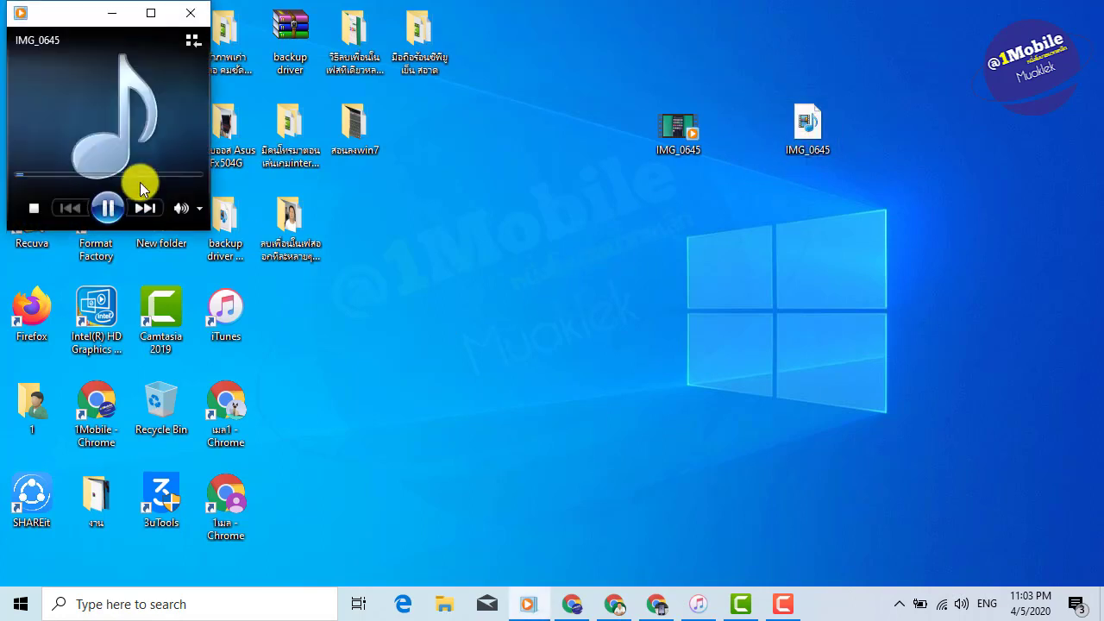
click(191, 12)
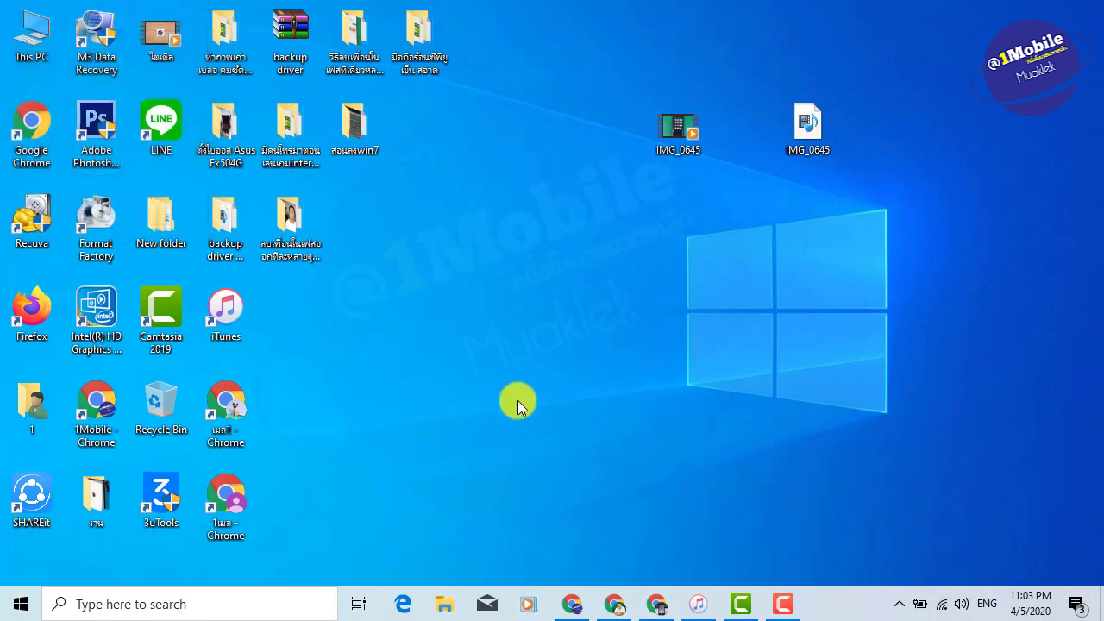